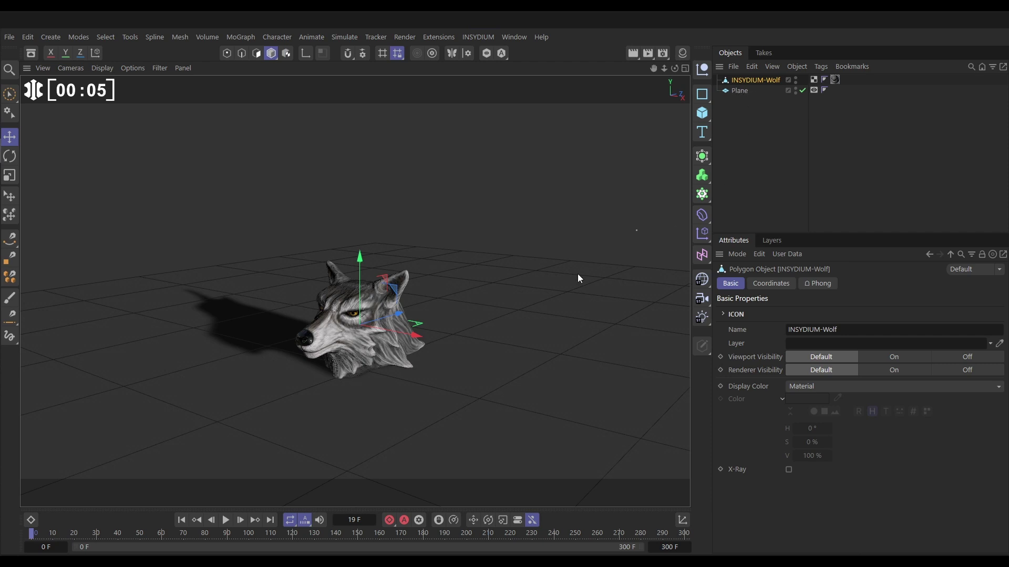
- Raise the wolf head high above the floor and select it together with the Plane
left_click_drag(362, 261, 369, 125)
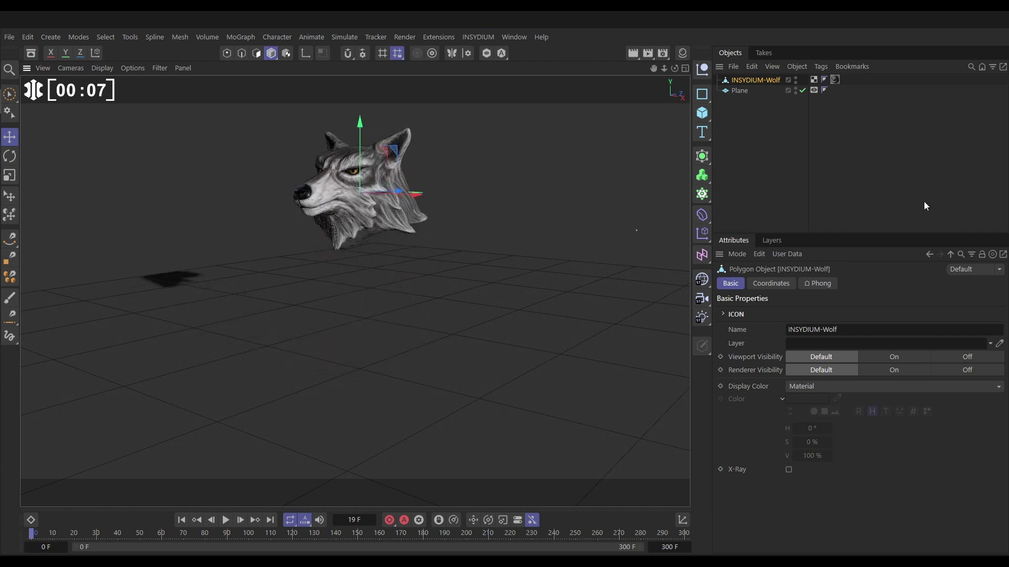
left_click(747, 147)
left_click(739, 83)
left_click(741, 92, "shift")
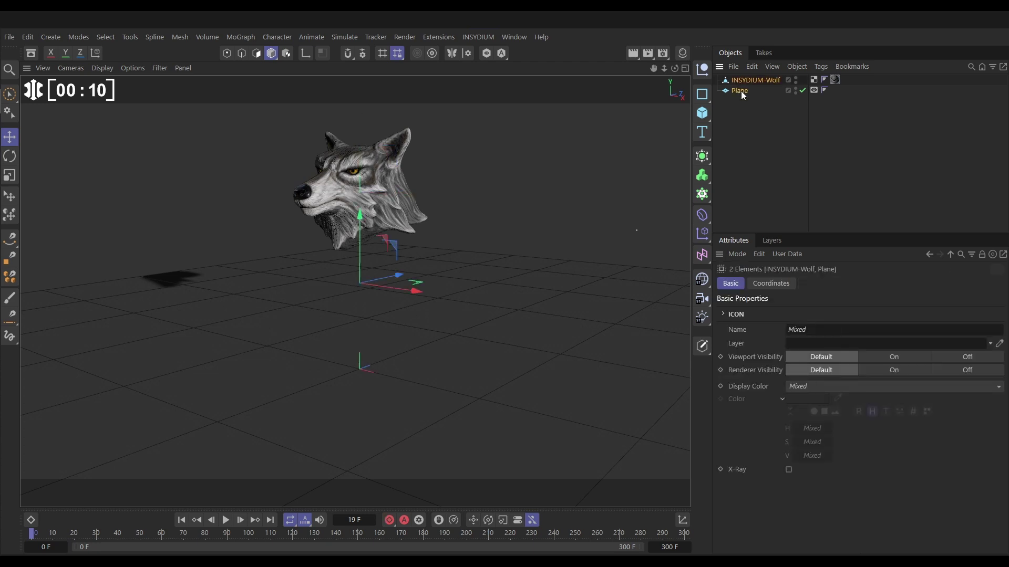
- Add xpBullet Rigid Body tags to both the wolf and the Plane, then deselect them
left_click(821, 67)
mouse_move(859, 132)
mouse_move(954, 133)
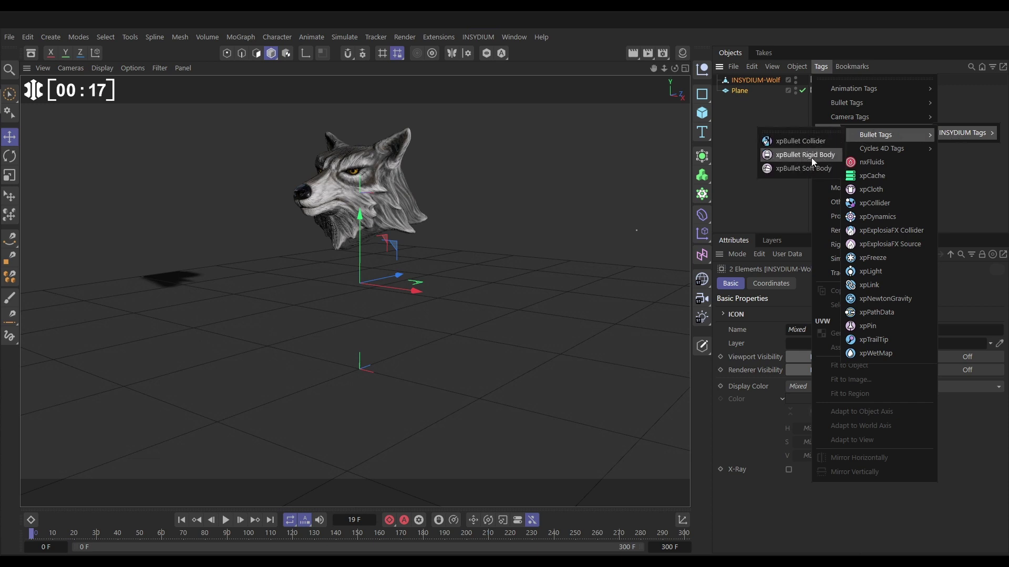
left_click(811, 157)
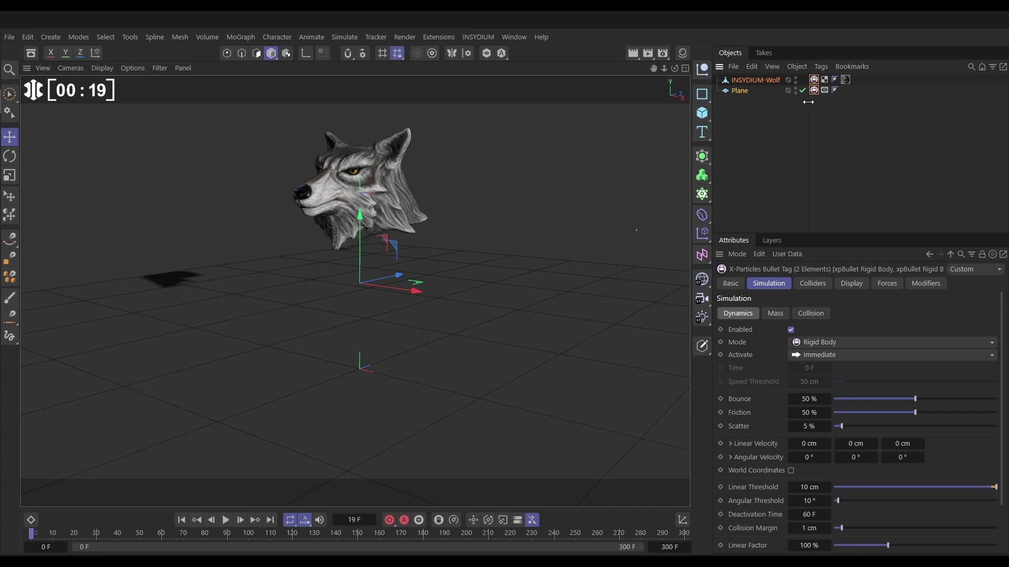
left_click(758, 103)
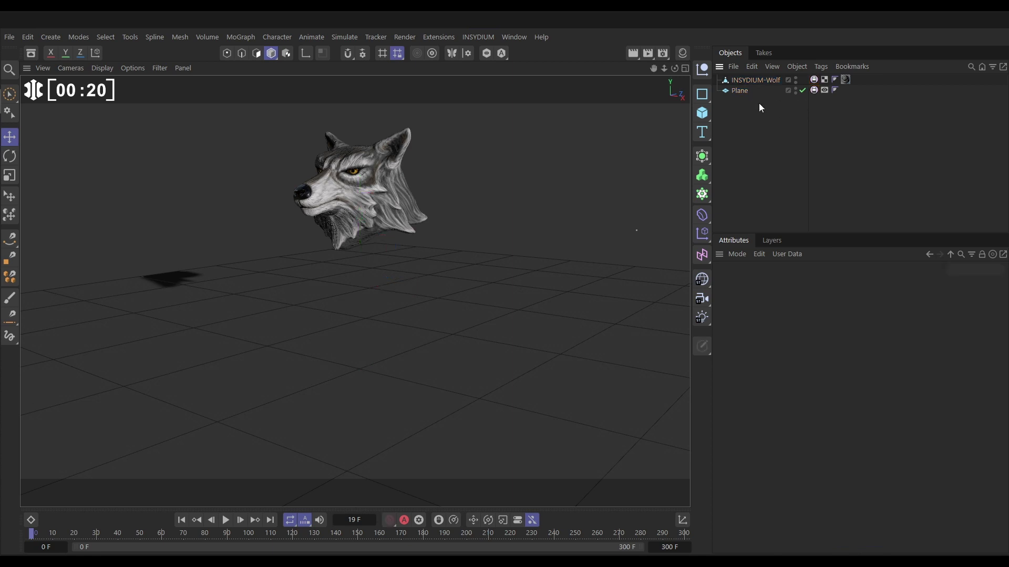
- Set the Plane's xpBullet tag Mode to Collider
left_click(814, 91)
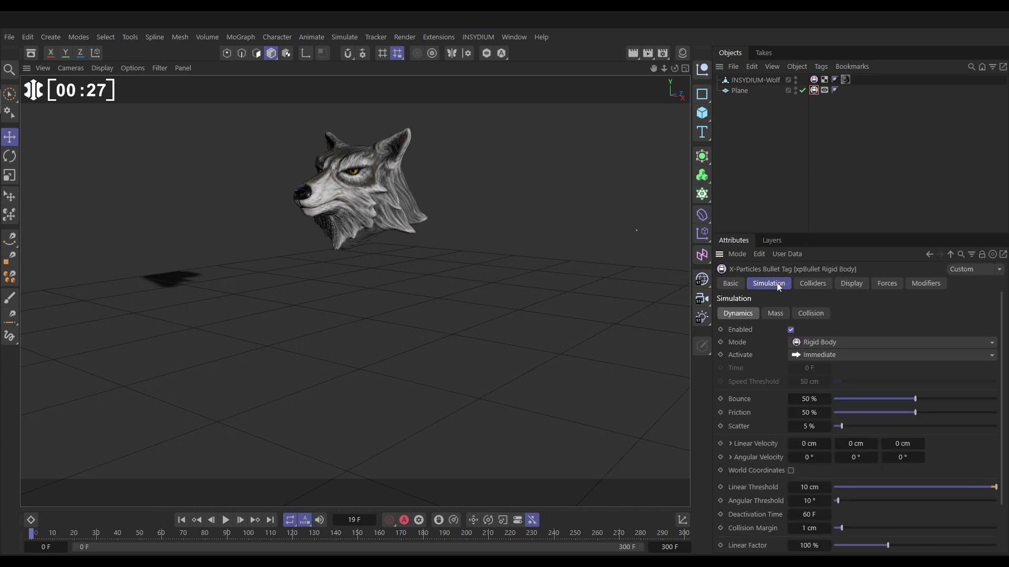
left_click(808, 341)
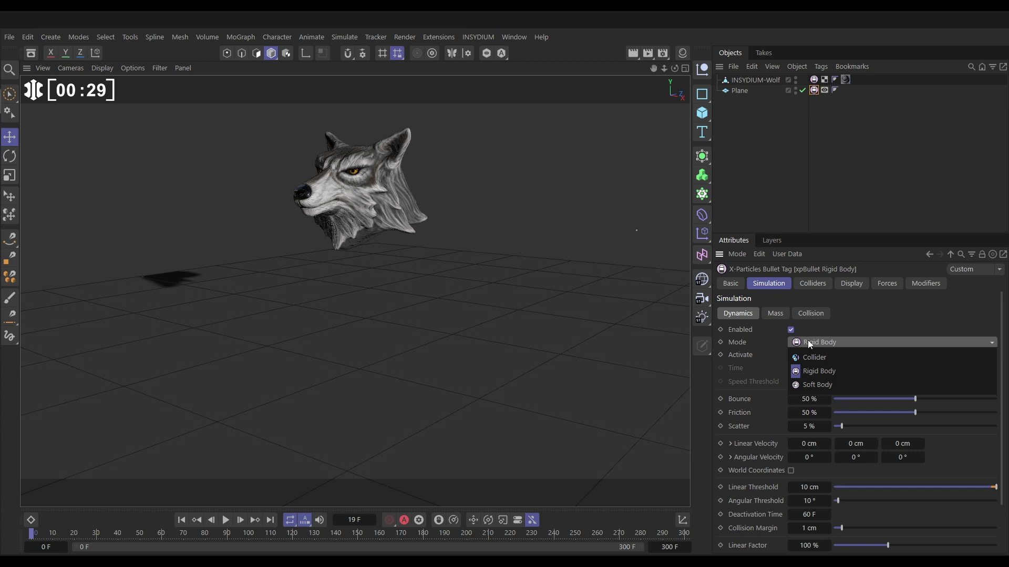
left_click(812, 357)
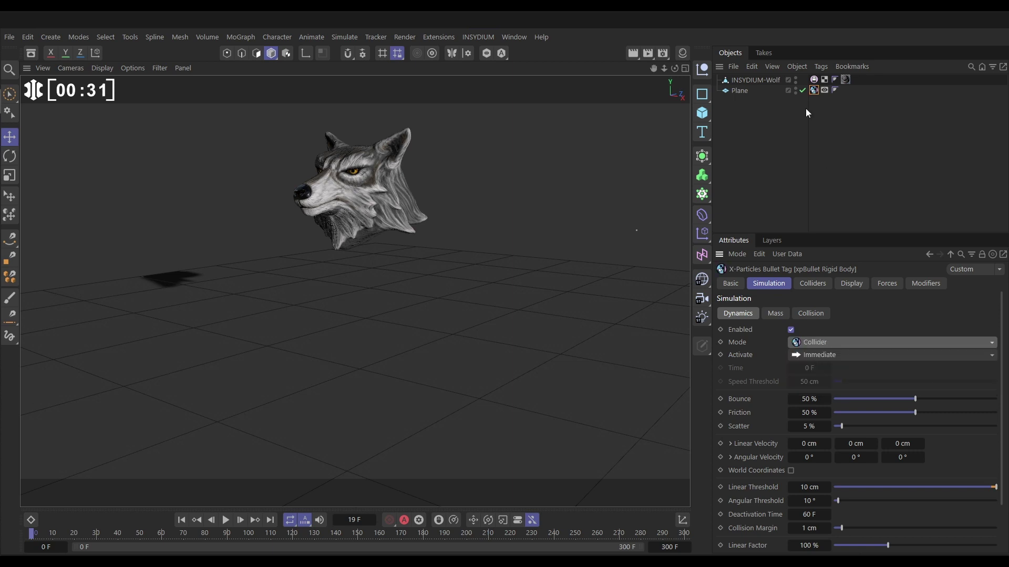
left_click(765, 113)
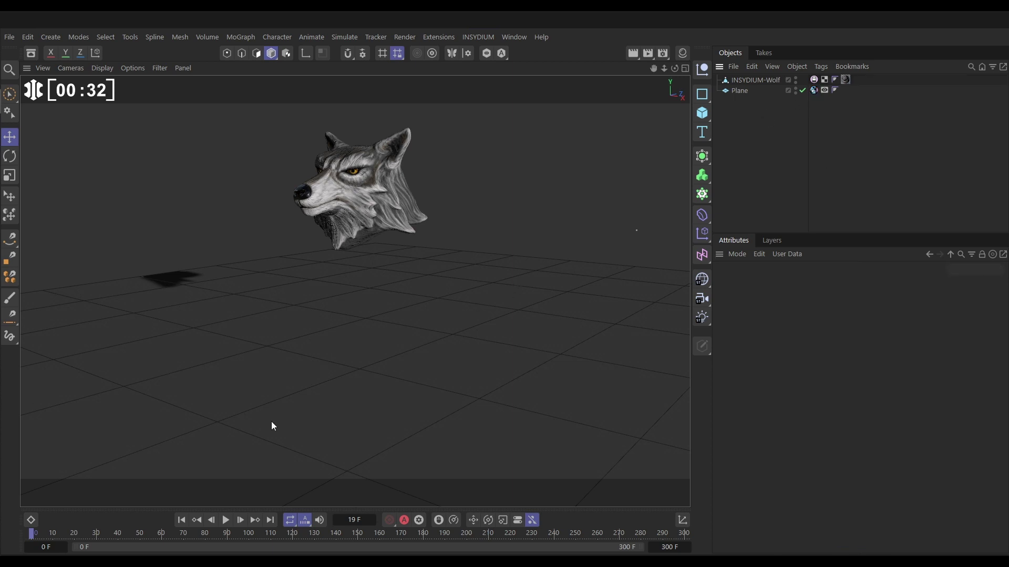
- Play the simulation twice to test the wolf's fall, then rewind to the start
left_click(226, 520)
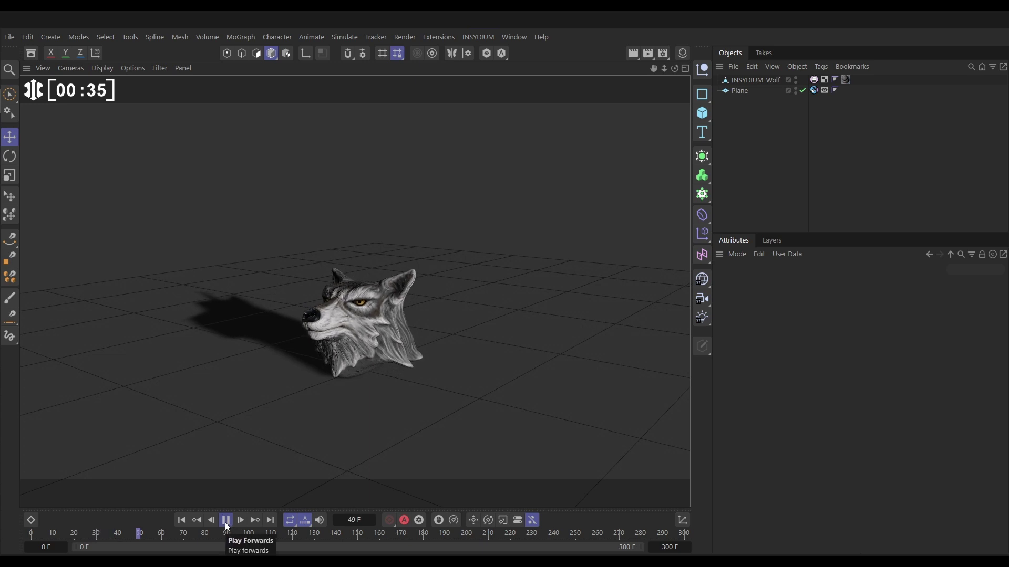
left_click(225, 520)
left_click(181, 520)
left_click(228, 524)
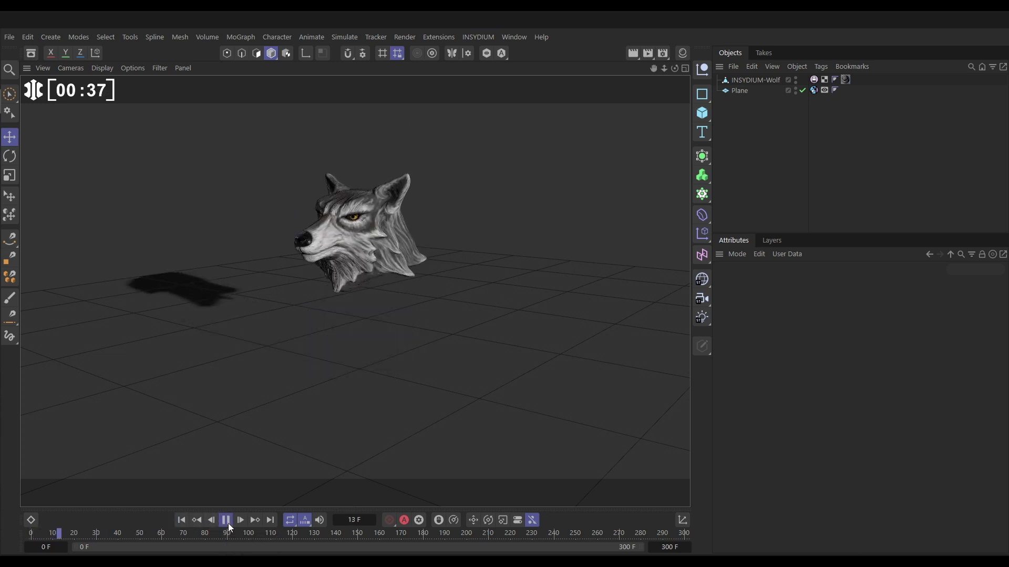
left_click(180, 520)
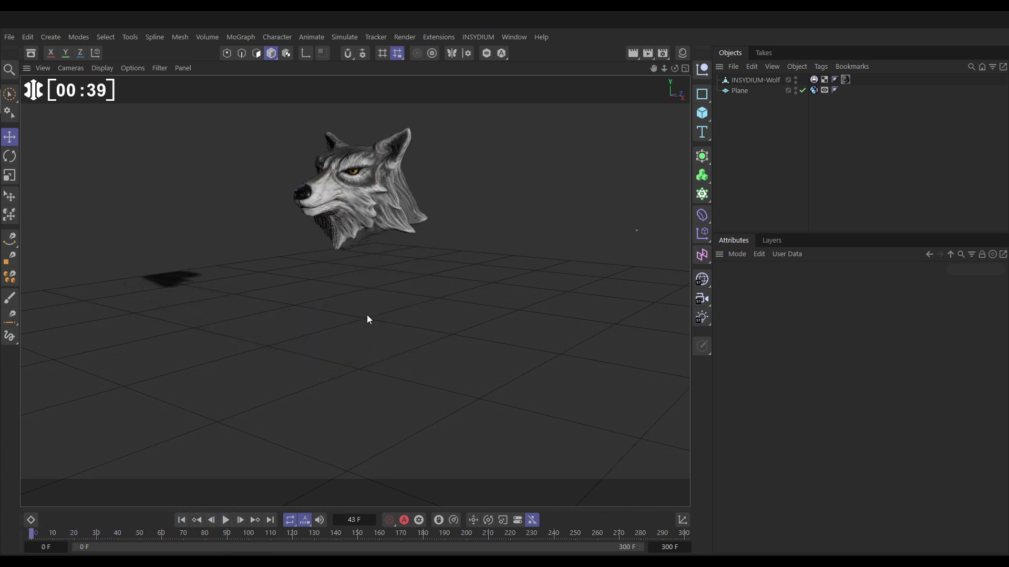
- Add an xpShatter object, nest INSYDIUM-Wolf under it, and move the wolf's rigid-body tag onto it
left_click(475, 43)
mouse_move(500, 80)
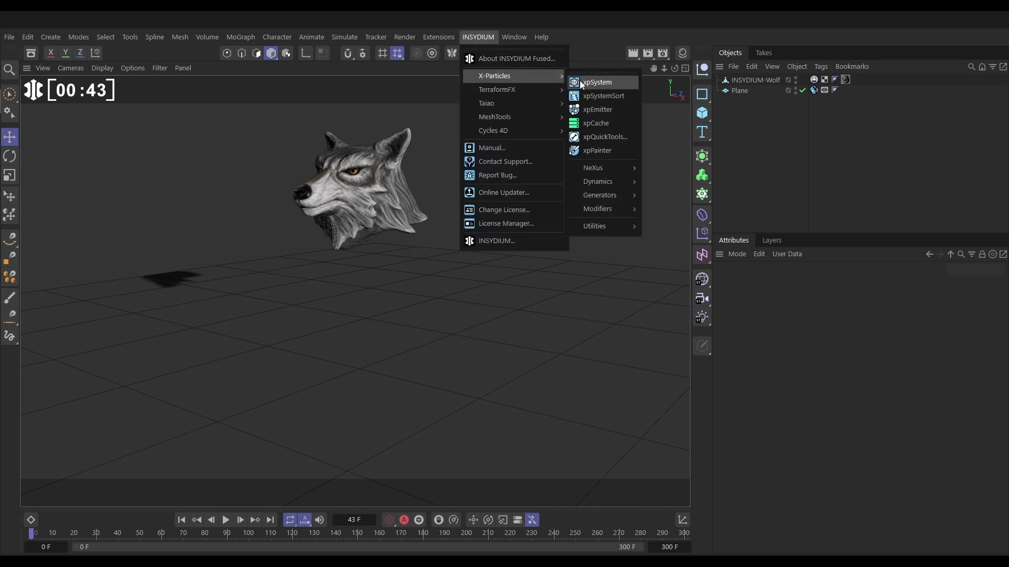
mouse_move(605, 196)
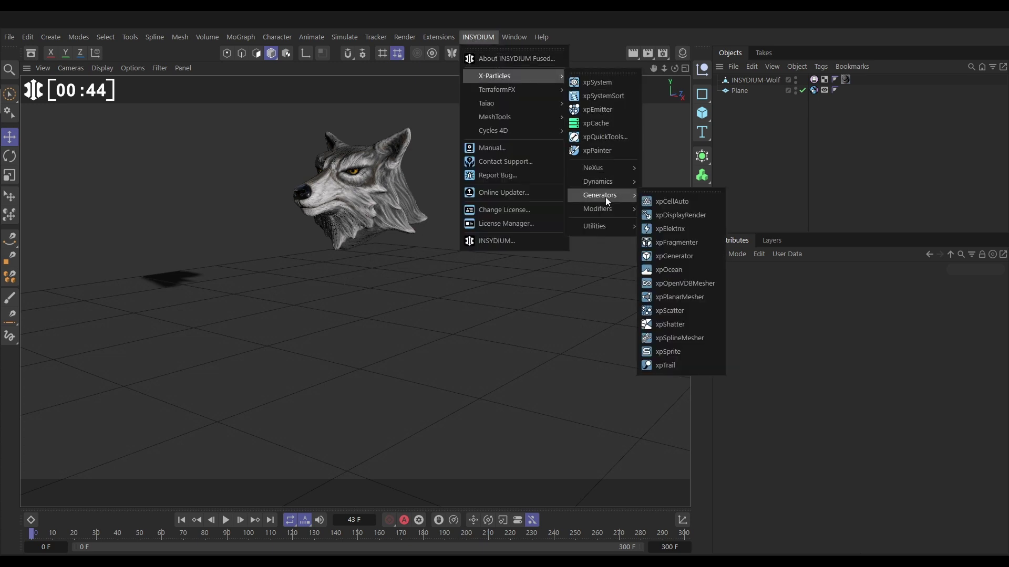
left_click(675, 329)
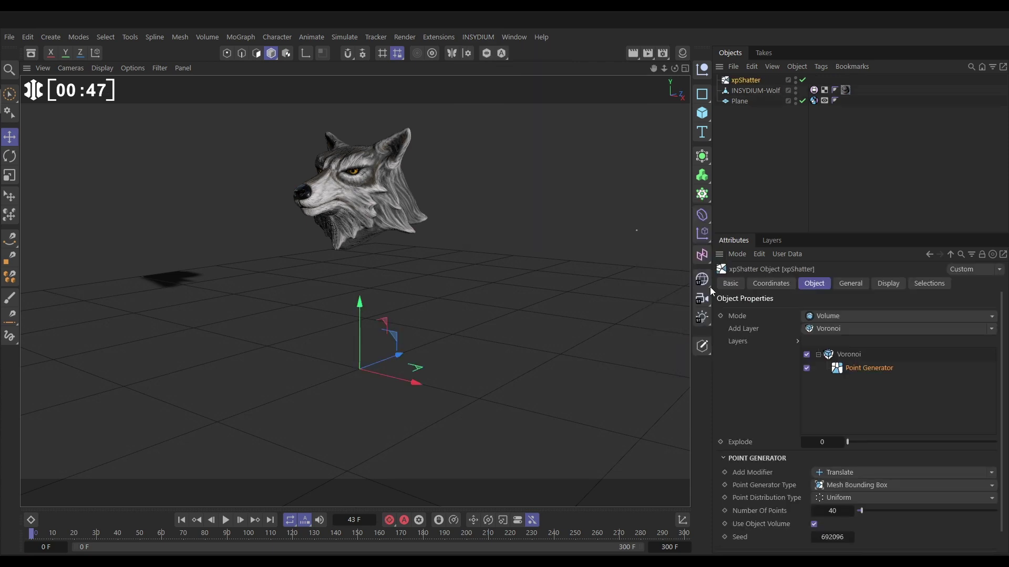
left_click_drag(741, 93, 748, 80)
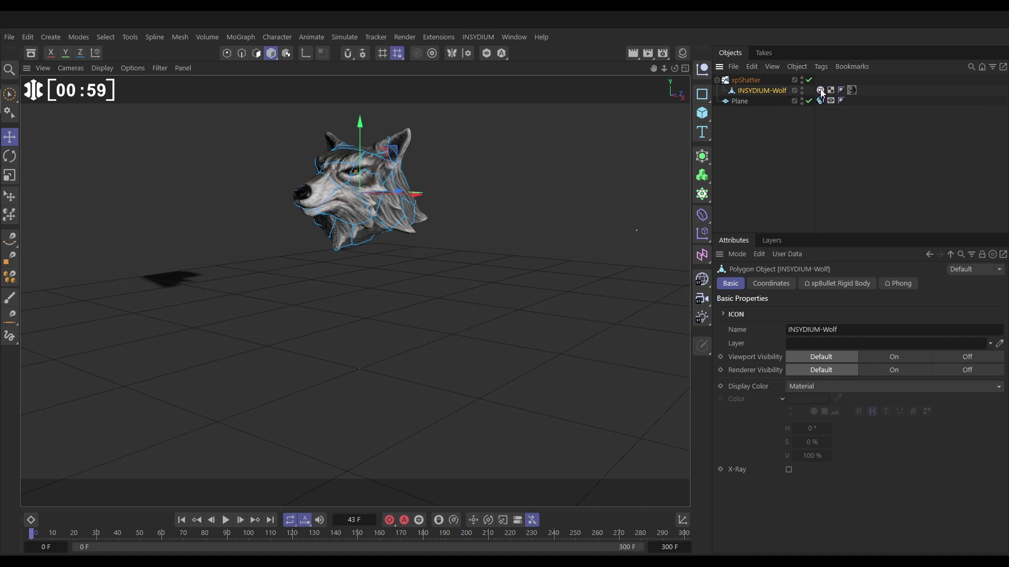
left_click_drag(821, 86, 746, 84)
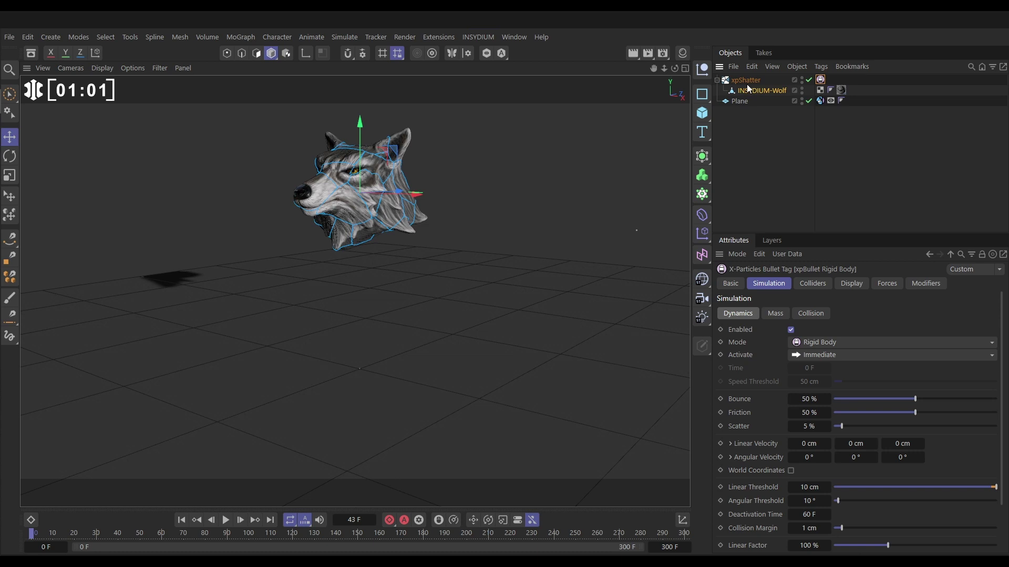
- Play the shatter simulation from the start to check how the wolf breaks
left_click(181, 520)
left_click(226, 520)
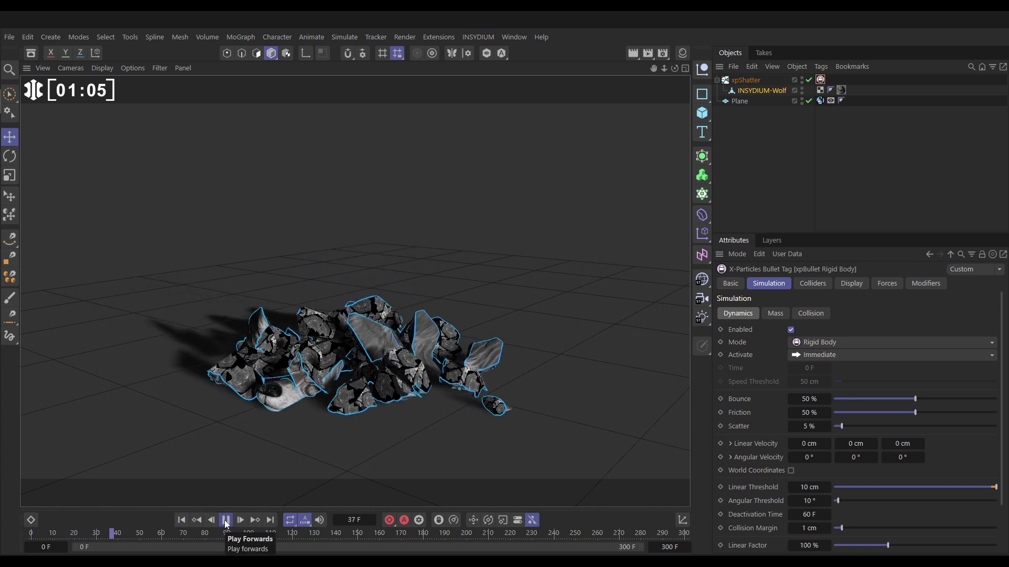
left_click(225, 520)
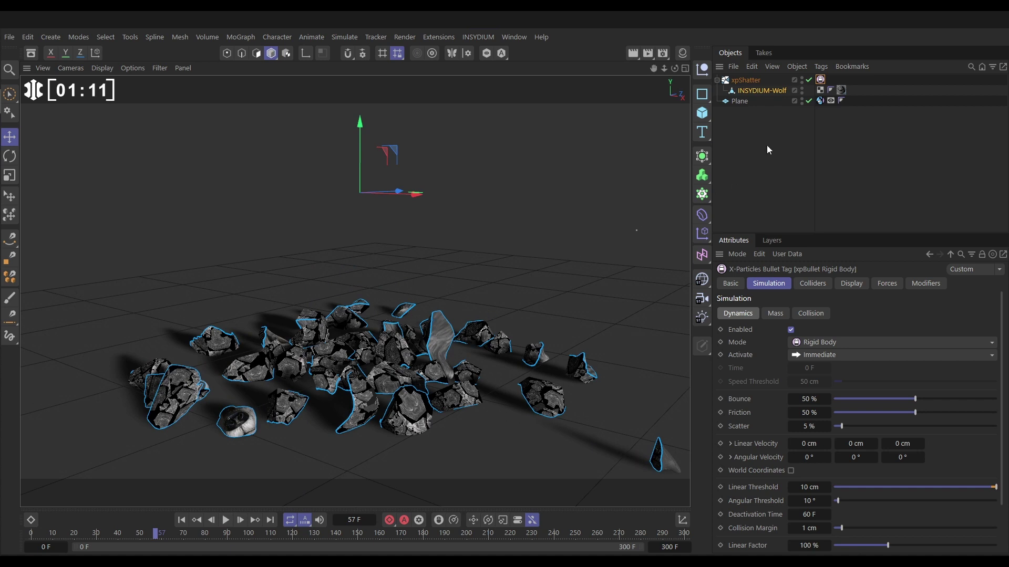
- Turn off Draw Cut Edges in xpShatter's Display settings and replay the fall
left_click(750, 81)
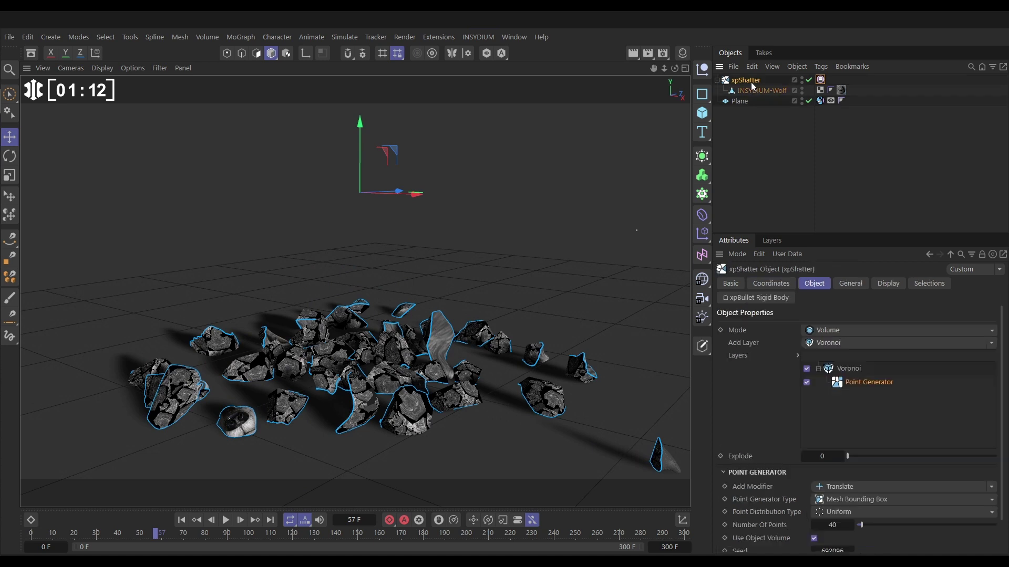
left_click(885, 284)
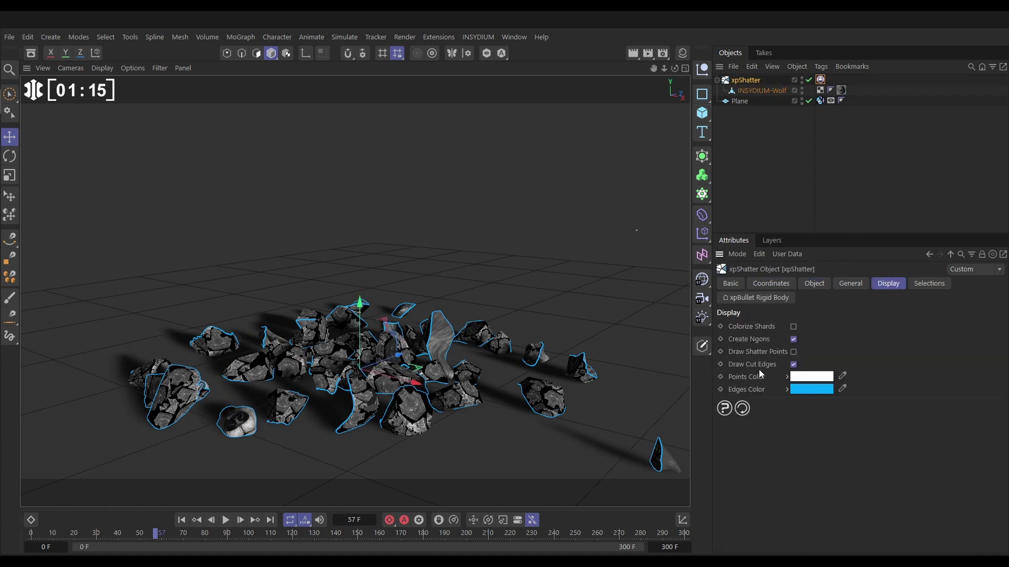
left_click(793, 365)
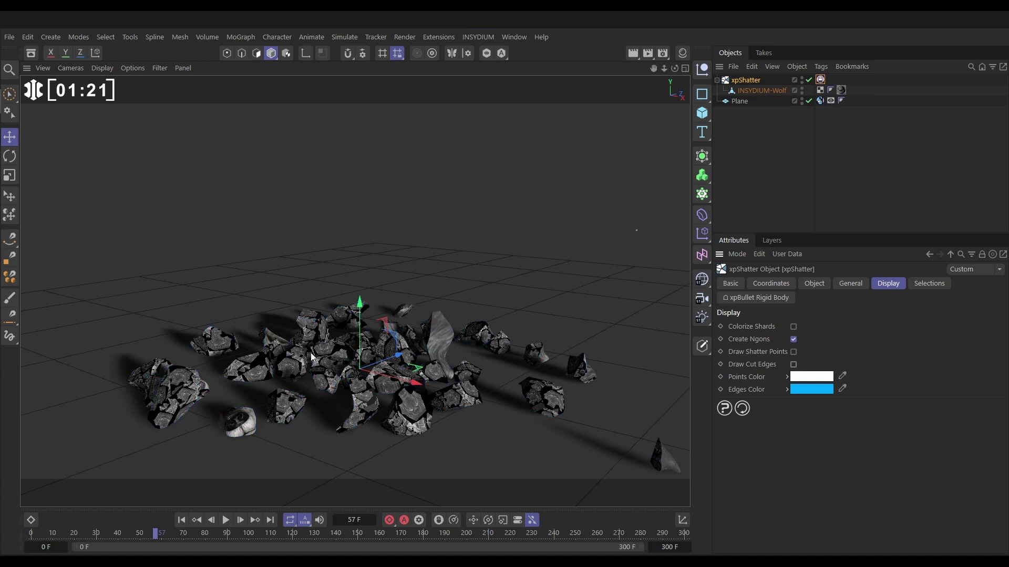
left_click(181, 520)
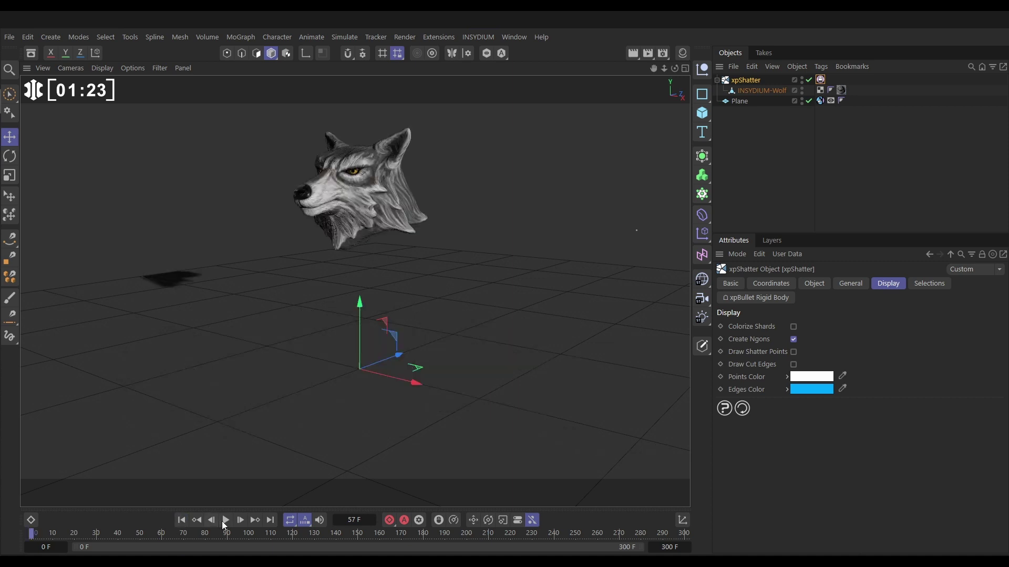
left_click(224, 521)
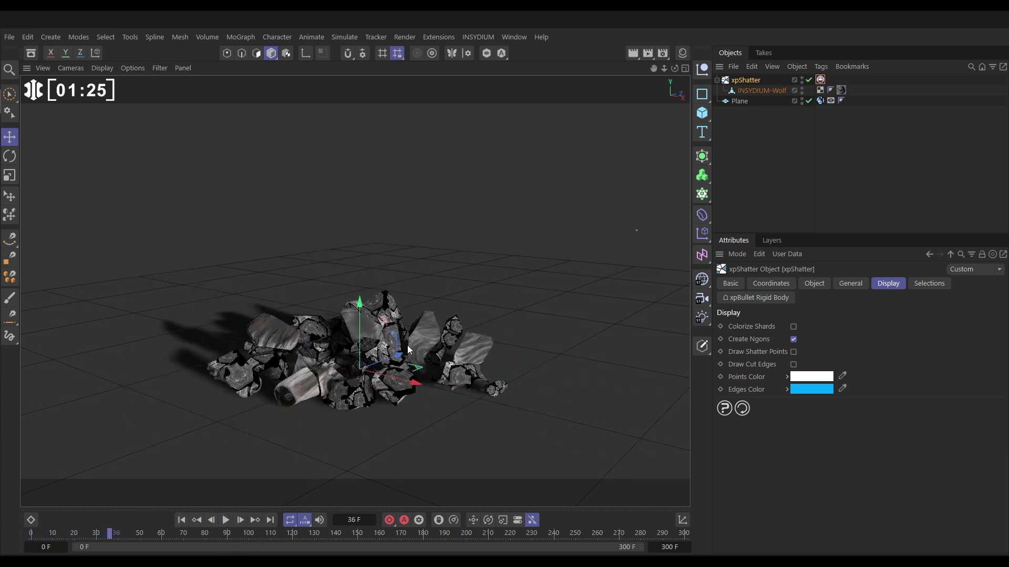
- Rewind to the intact wolf and move its material tag onto the xpShatter object
left_click(181, 520)
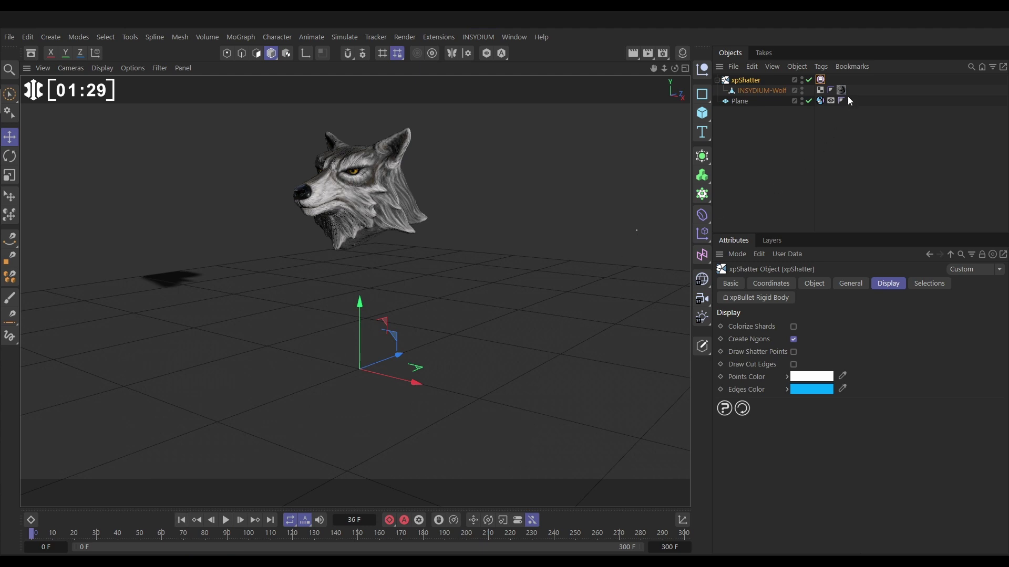
left_click_drag(841, 91, 831, 80)
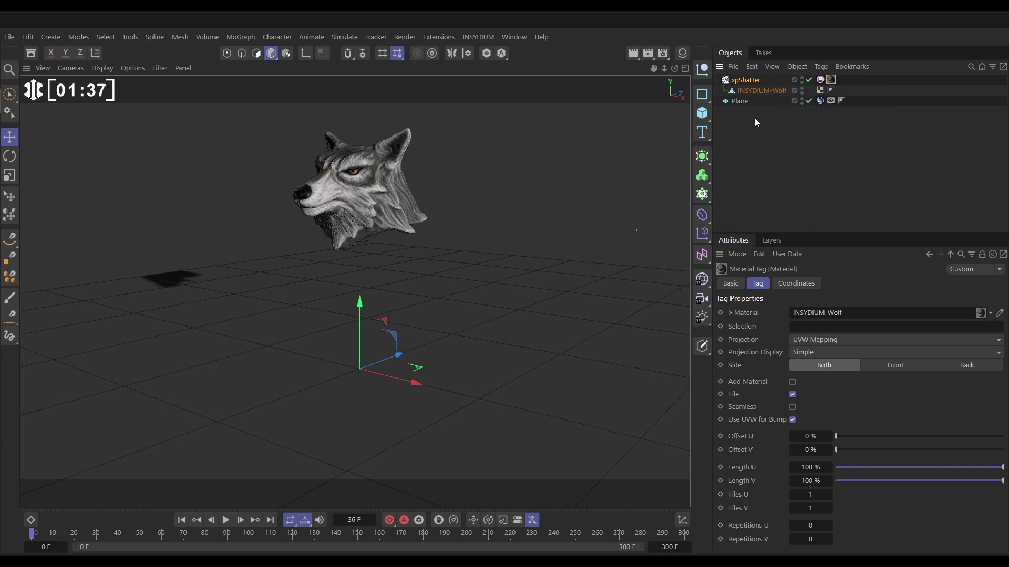
left_click(740, 80)
- Enable Outer Faces in xpShatter's Selections and restrict the wolf material to OuterFaces
left_click(928, 283)
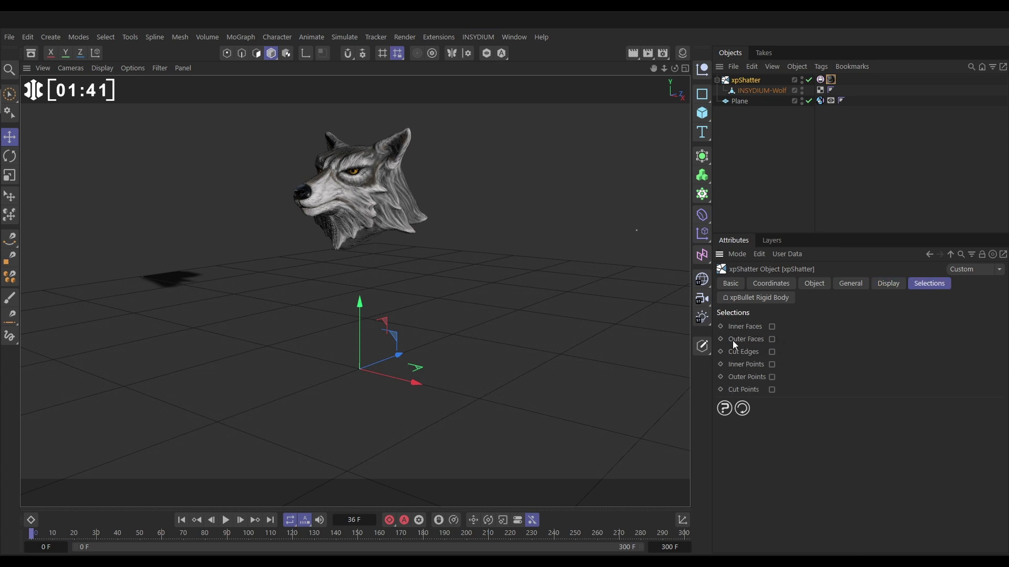
left_click(772, 339)
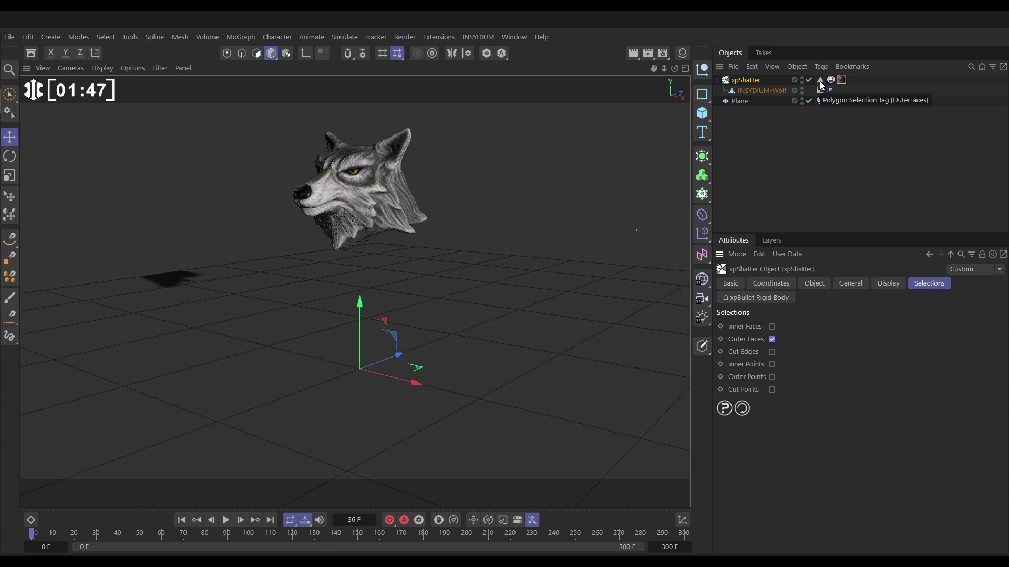
left_click(842, 81)
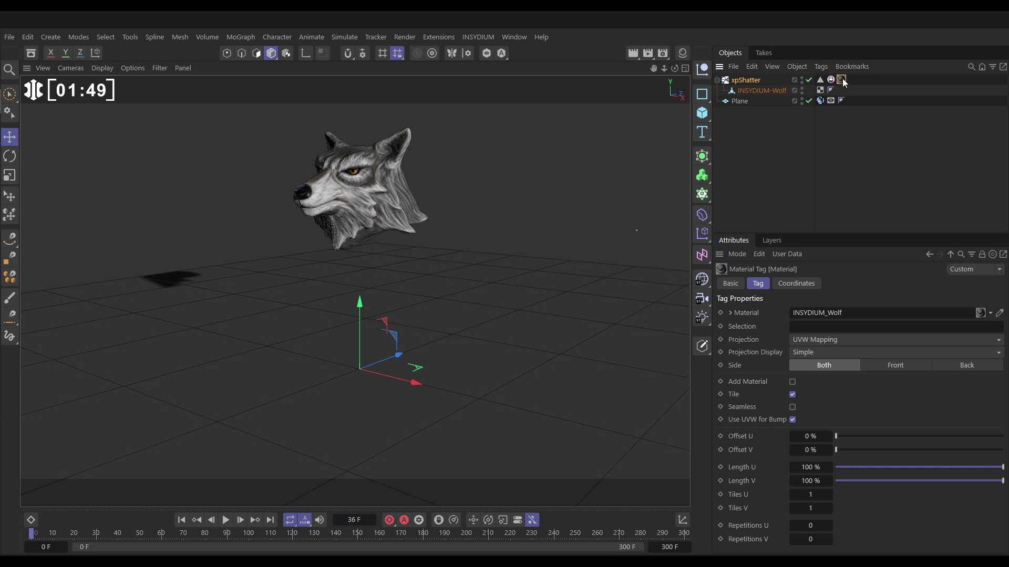
left_click_drag(842, 80, 825, 328)
- Replay the shatter to check outer-face texturing, rewind to frame 0, and reselect xpShatter
left_click(226, 520)
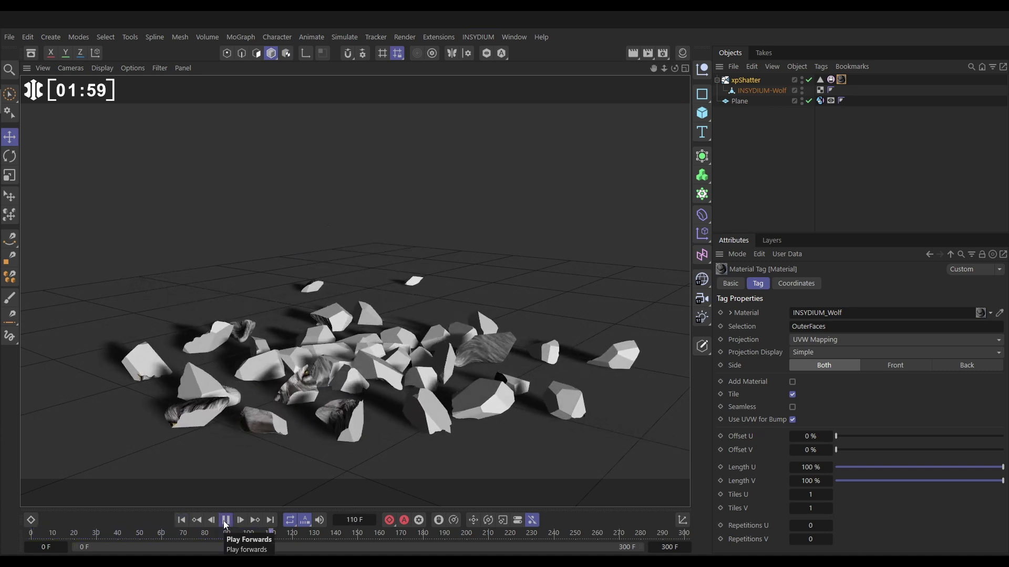
left_click(225, 520)
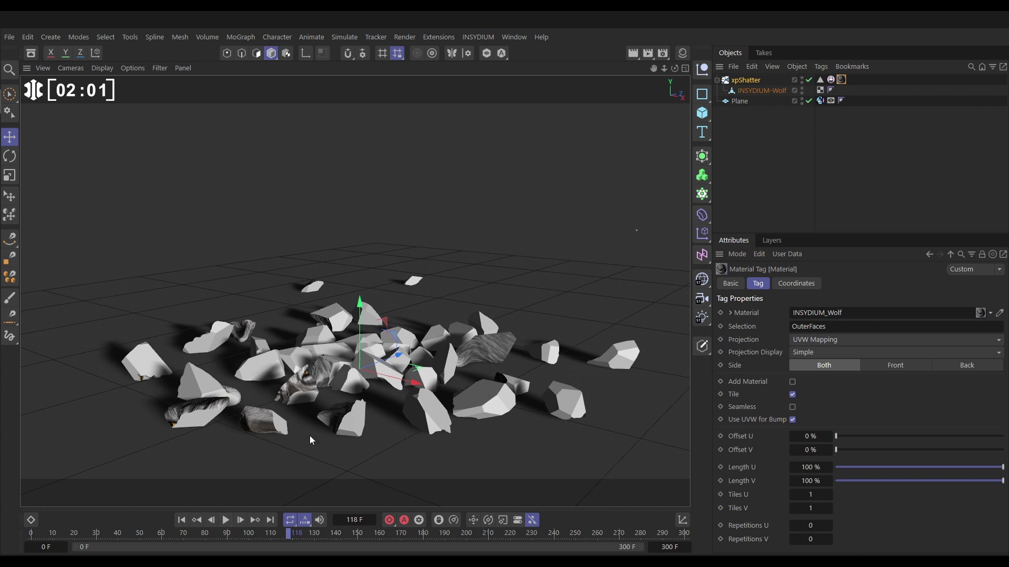
left_click(182, 520)
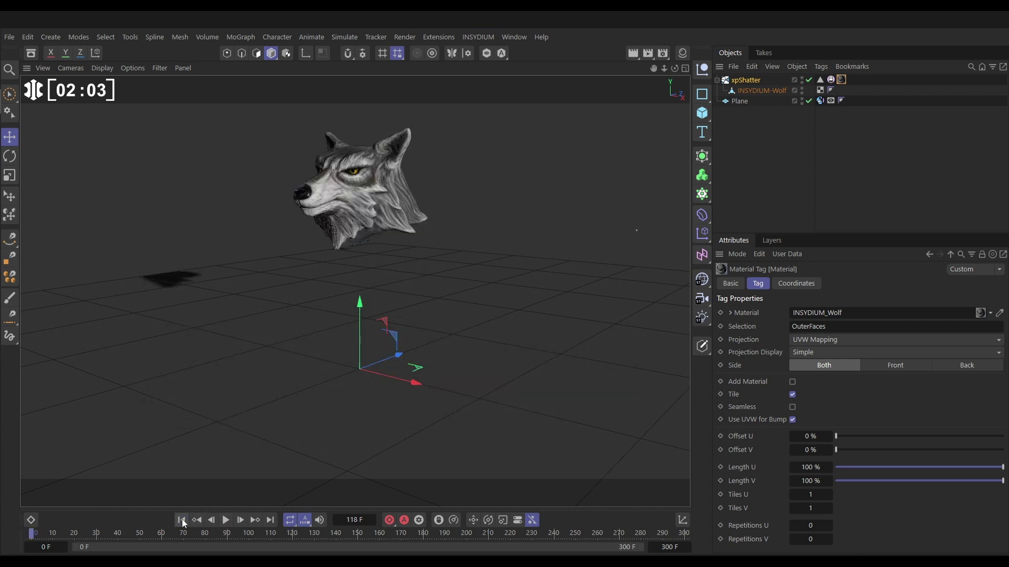
left_click(225, 520)
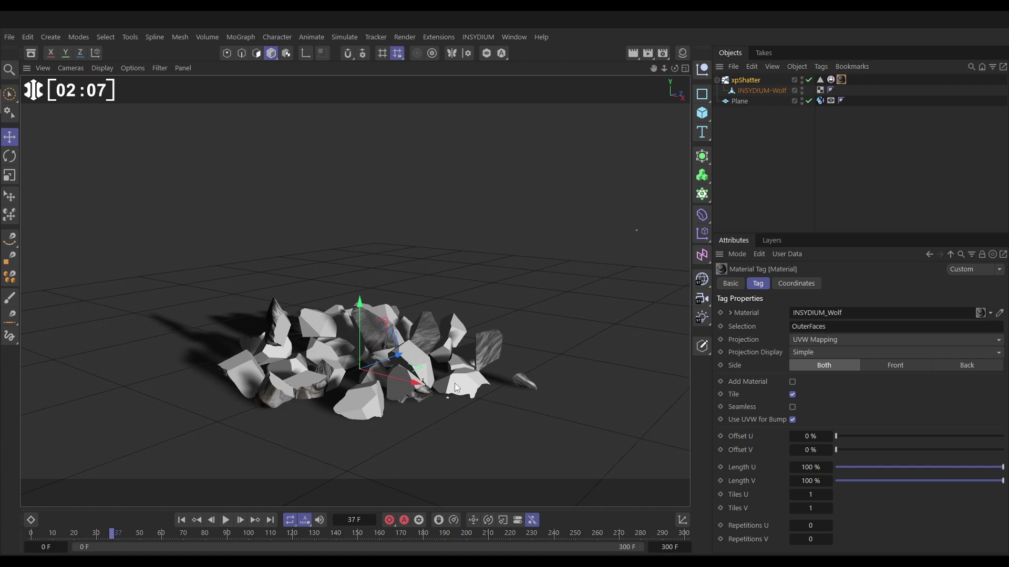
left_click(181, 521)
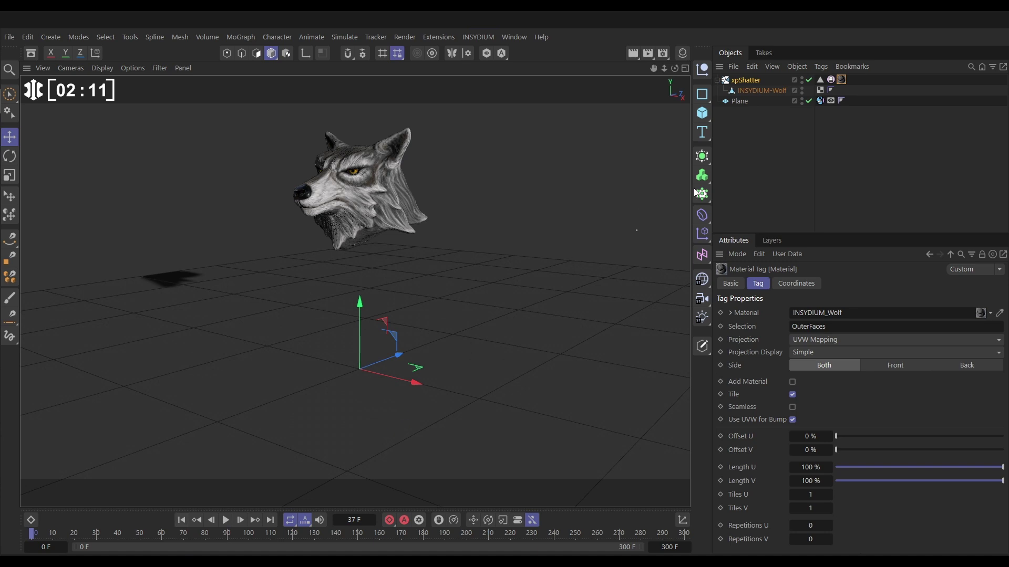
left_click(747, 80)
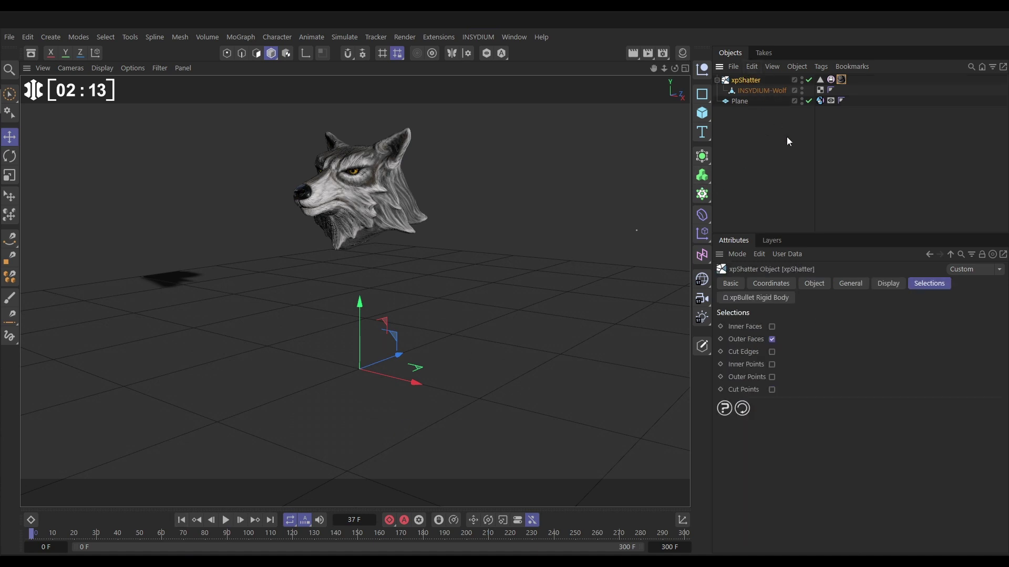
- Set xpShatter's Voronoi Point Generator Number Of Points to 12
left_click(814, 283)
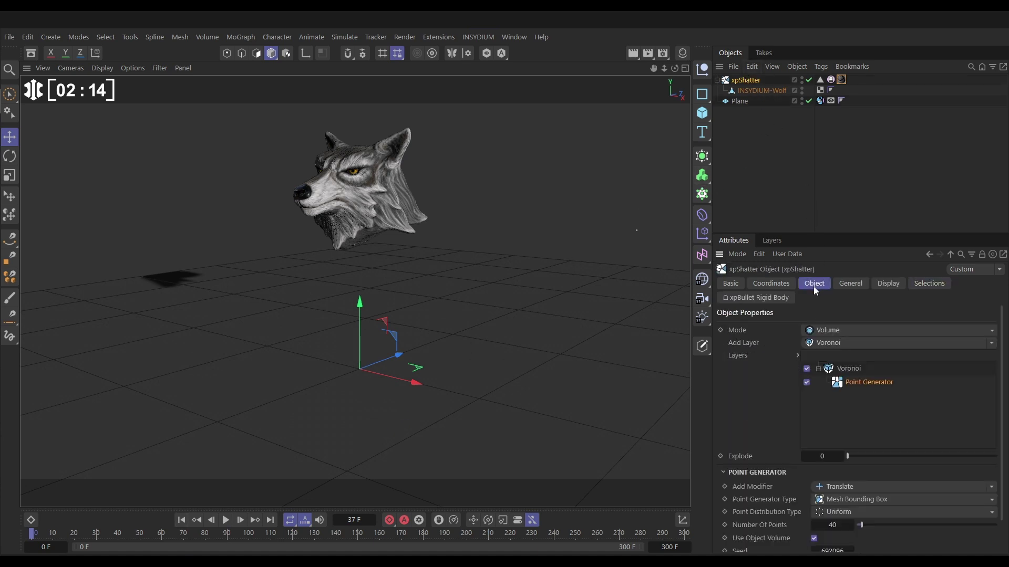
left_click(836, 526)
type("12")
key("Return")
- Replay the simulation to check the larger chunks, stopping at frame 41
left_click(229, 527)
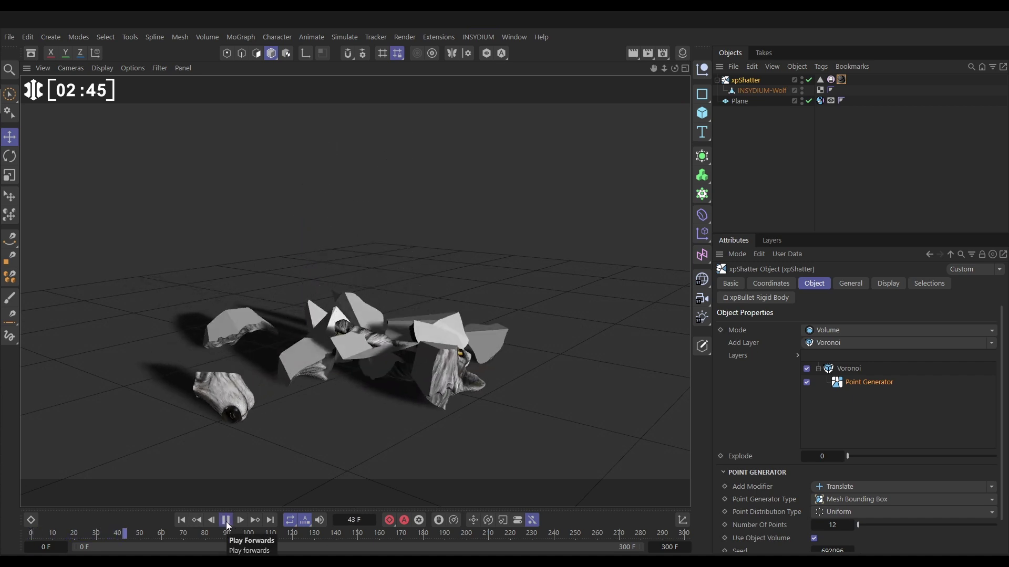
left_click(181, 521)
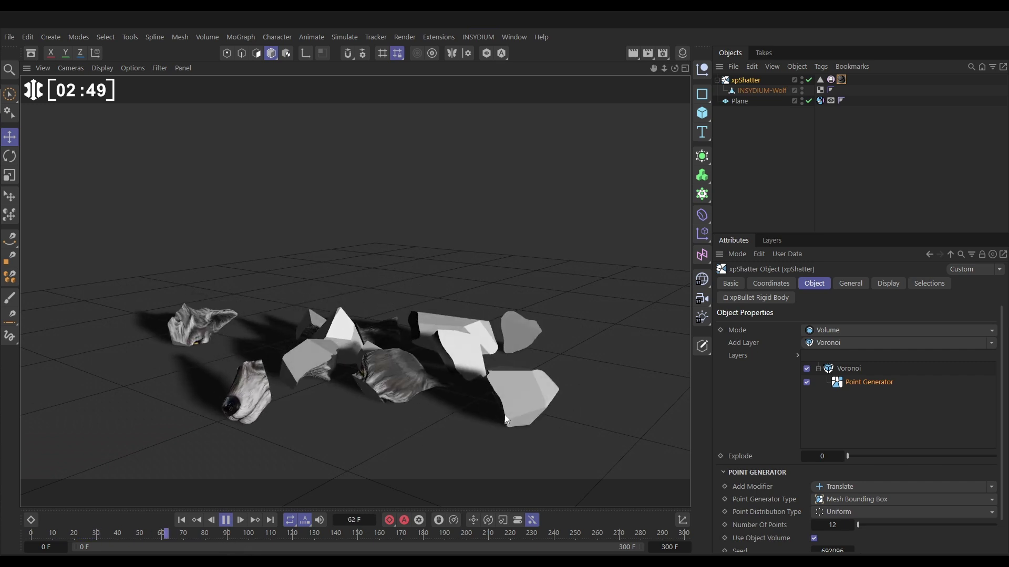
left_click(227, 520)
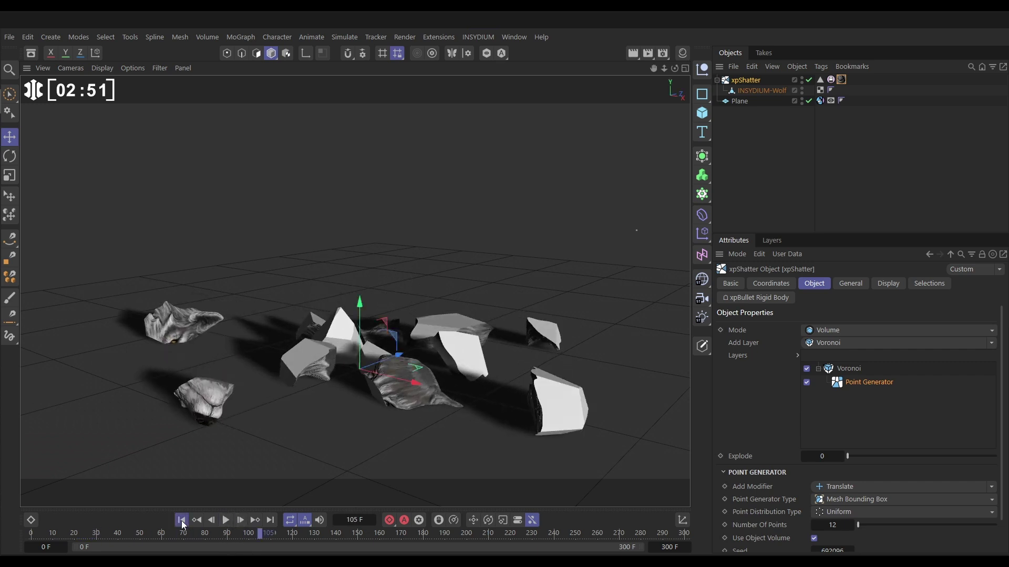
left_click(181, 521)
left_click(226, 523)
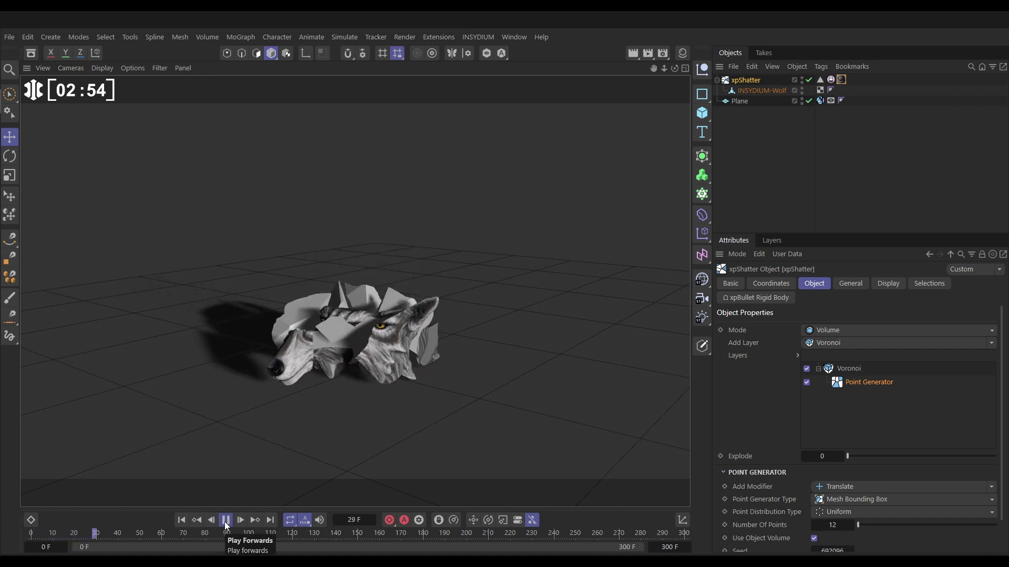
left_click(226, 522)
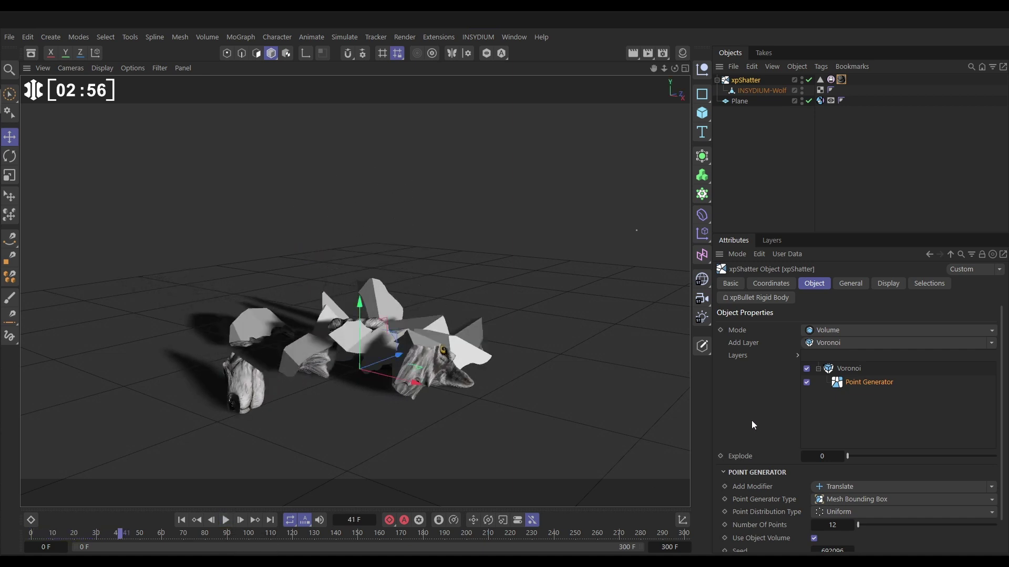
- Add a Voronoi layer and set its Point Generator Number Of Points to 10
left_click(827, 342)
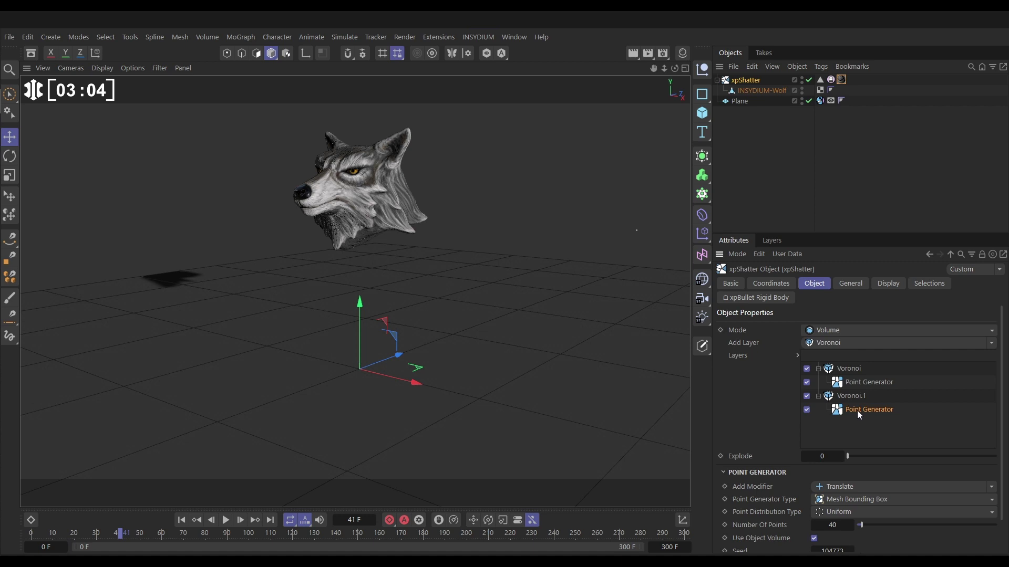
left_click(830, 524)
type("10")
key("Return")
- Set Voronoi.1's trigger to Collision, disabling particle-to-particle and particle-to-polygon triggers
left_click(847, 397)
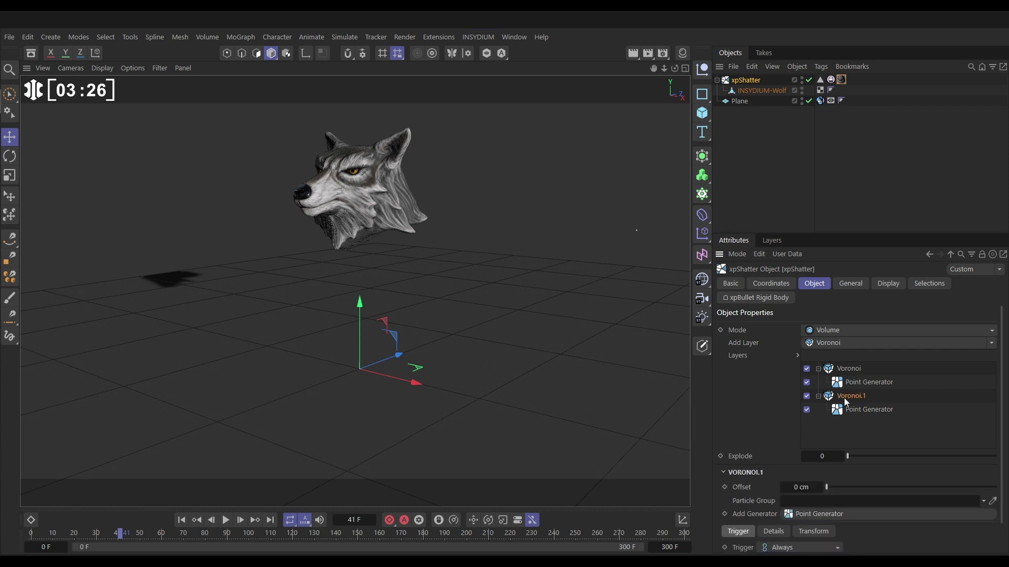
left_click(851, 230)
left_click_drag(851, 233, 847, 170)
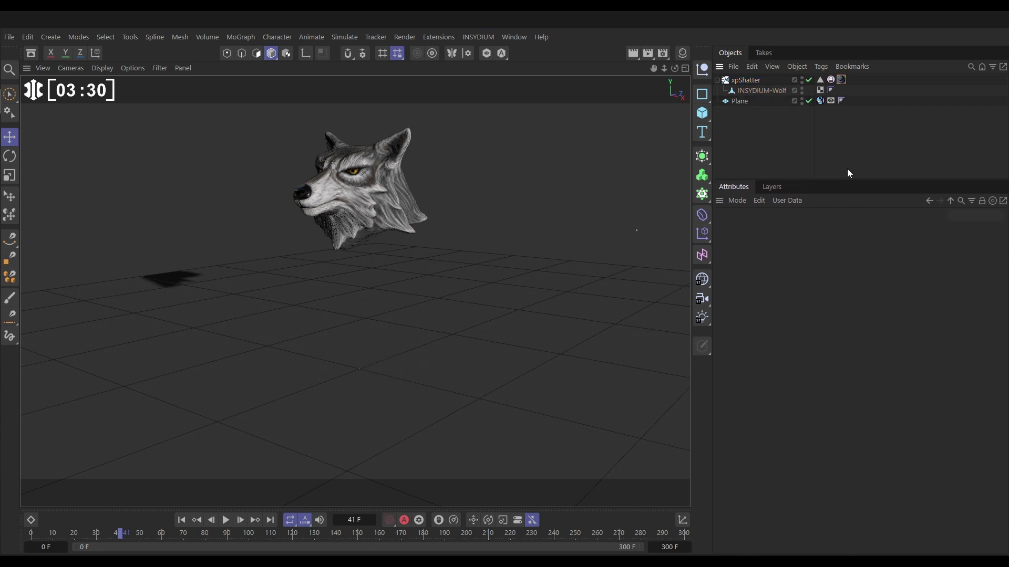
left_click(746, 81)
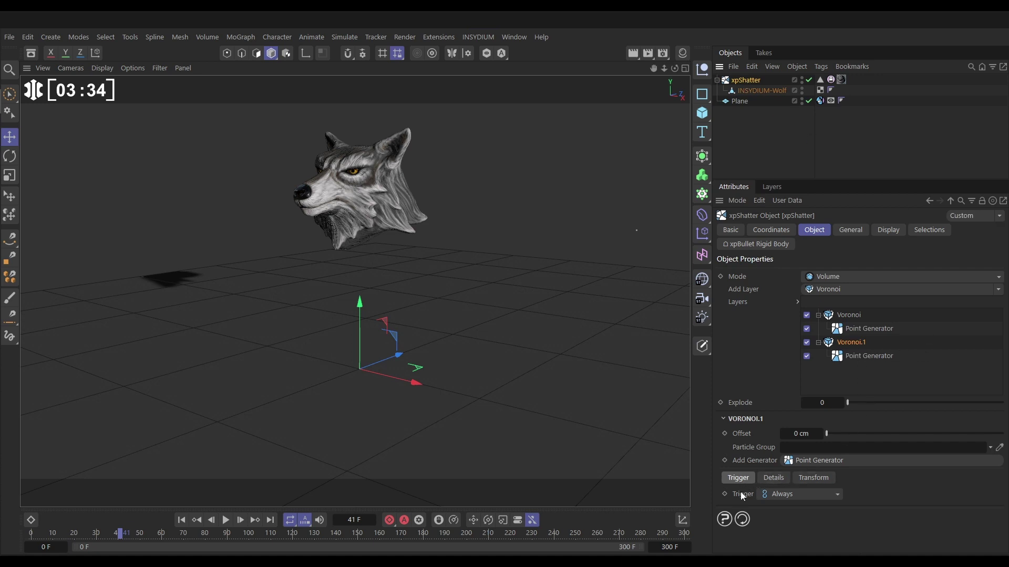
left_click(787, 495)
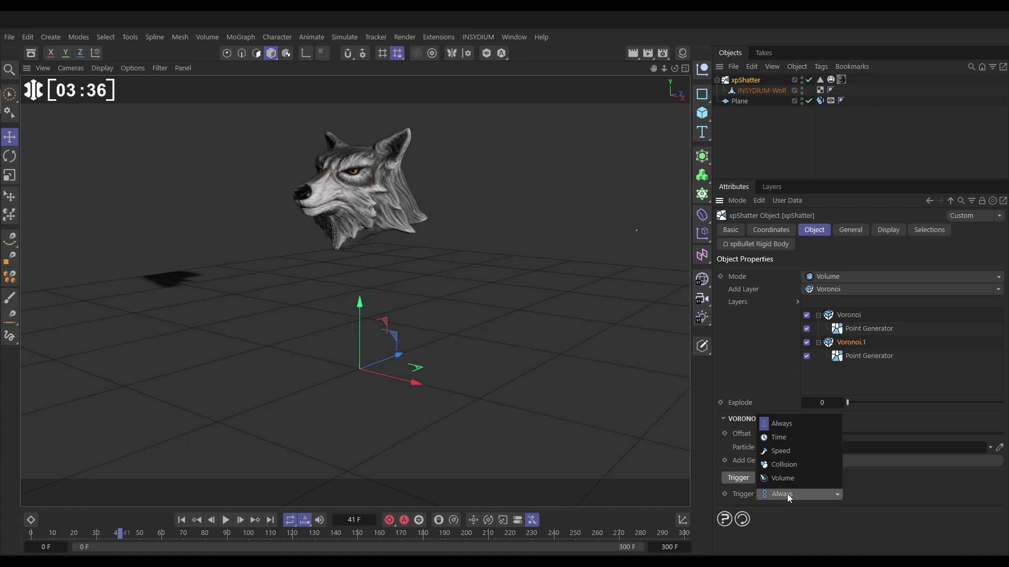
left_click(780, 467)
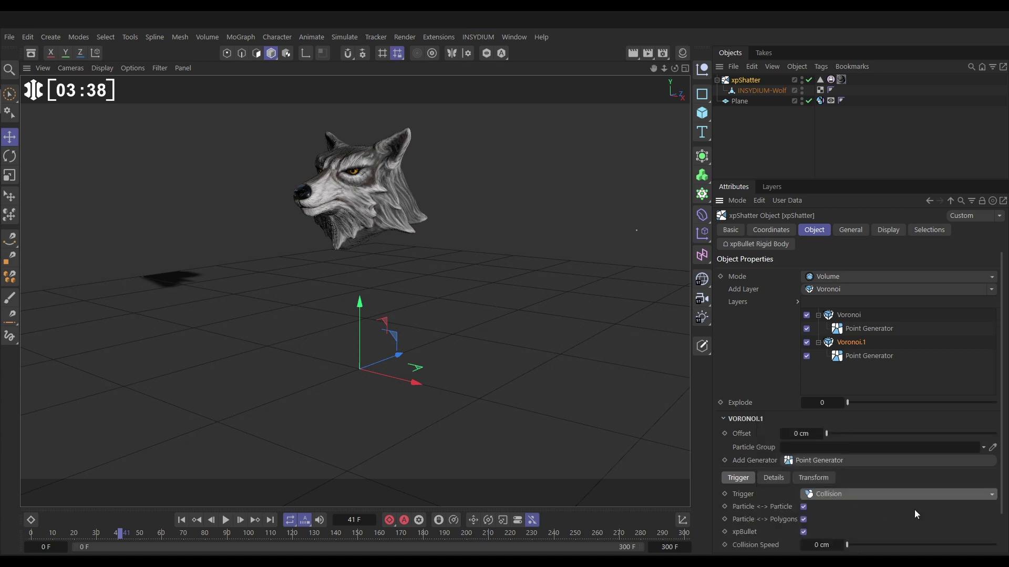
scroll(888, 516, "down", 2)
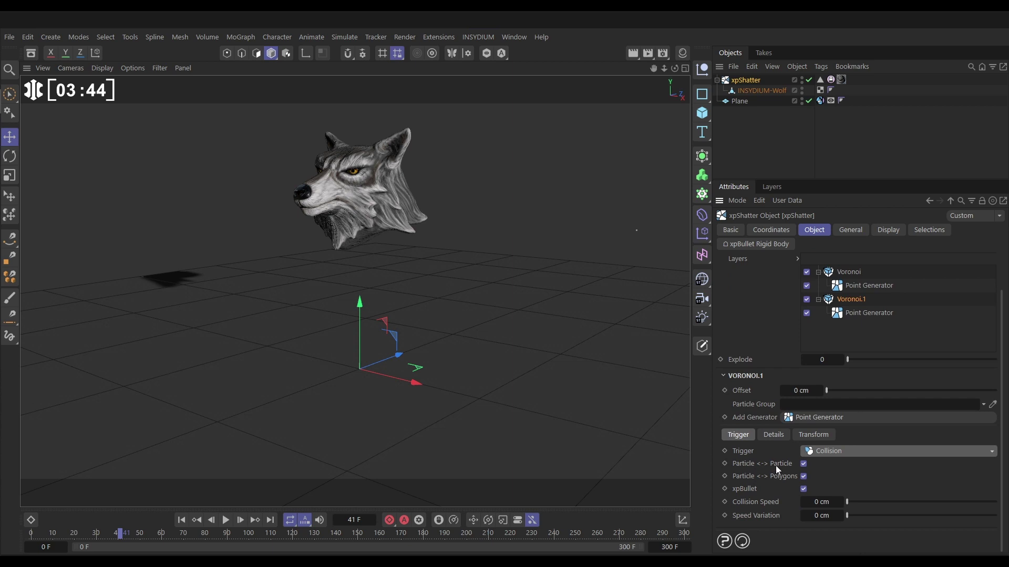
left_click(803, 464)
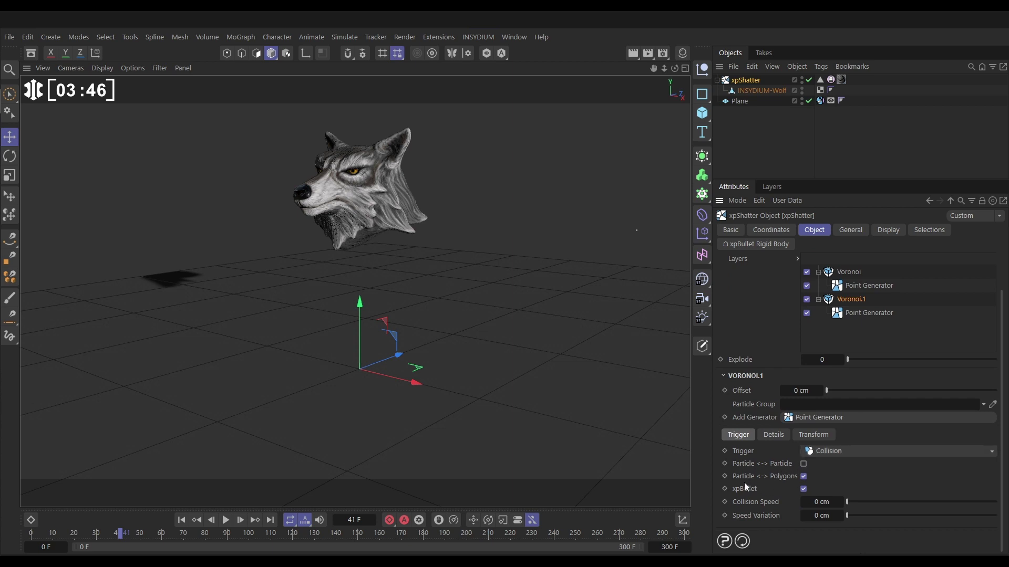
left_click(803, 477)
- Set Collision Speed to 3 cm and Speed Variation to 2 cm
double_click(817, 502)
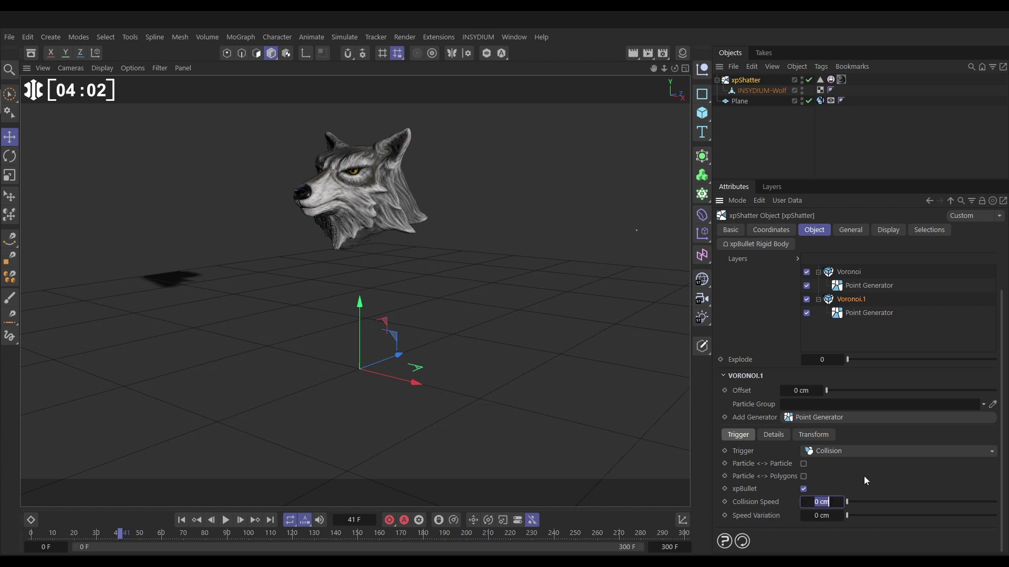
type("3")
key("Tab")
type("2")
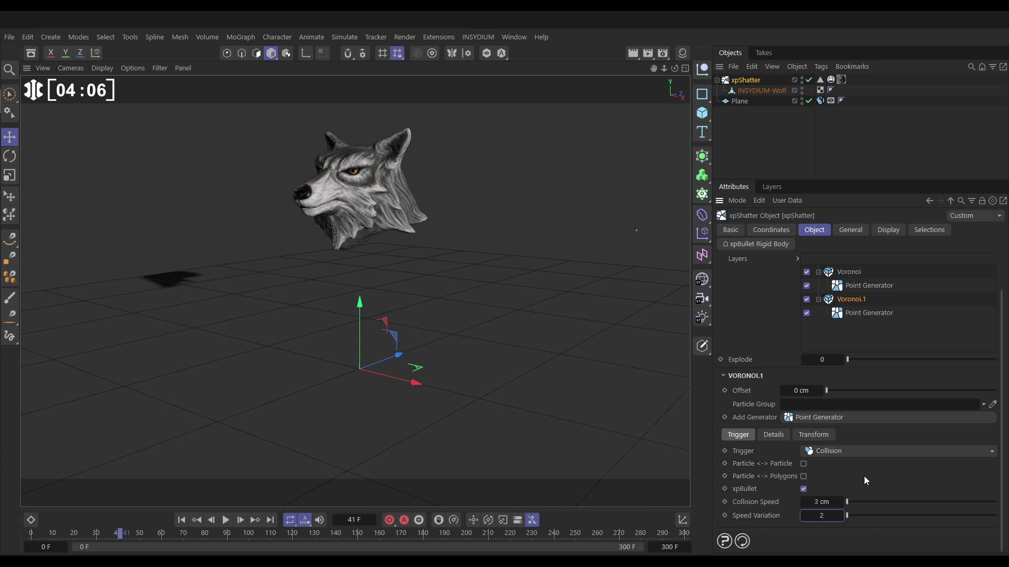
key("Return")
- Replay the simulation from frame 0 and pause at frame 71 with shards settled on the Plane
left_click(181, 520)
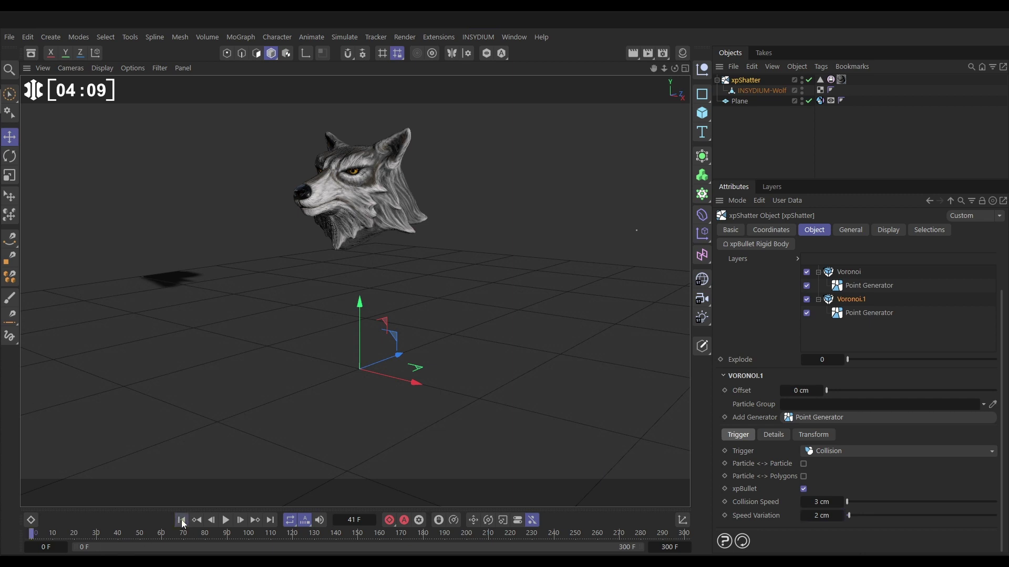
left_click(223, 521)
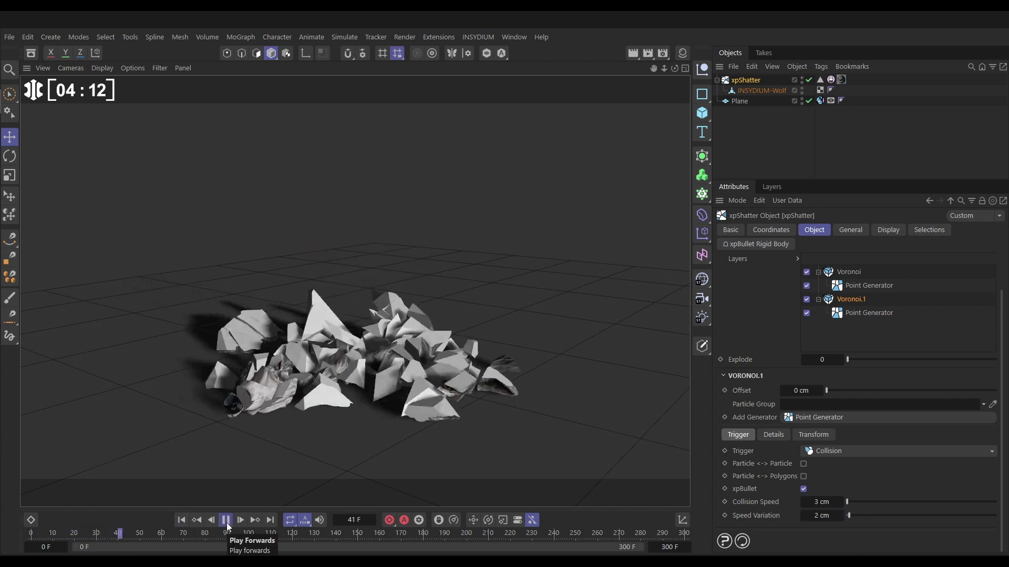
left_click(225, 520)
left_click(182, 520)
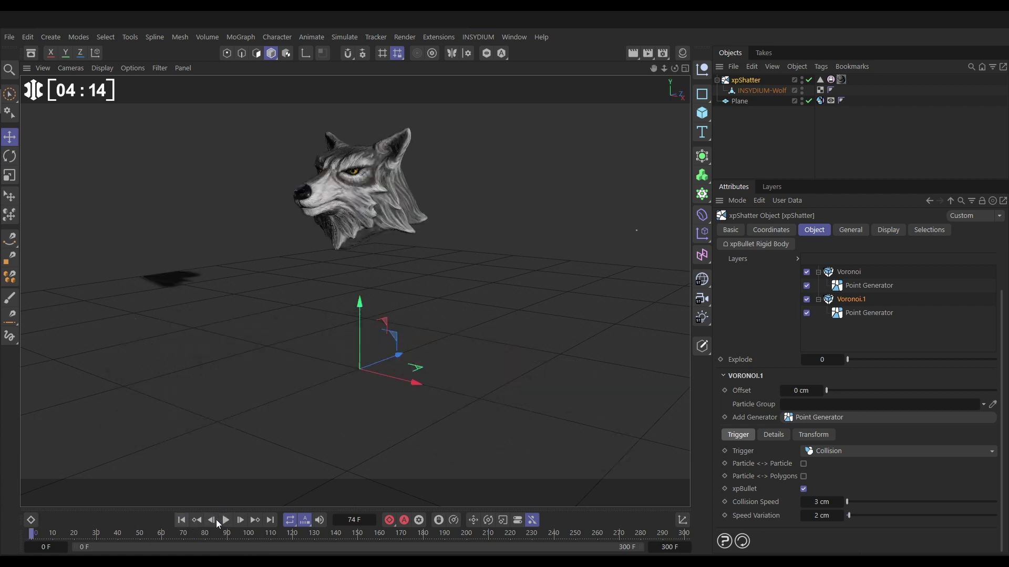
left_click(224, 521)
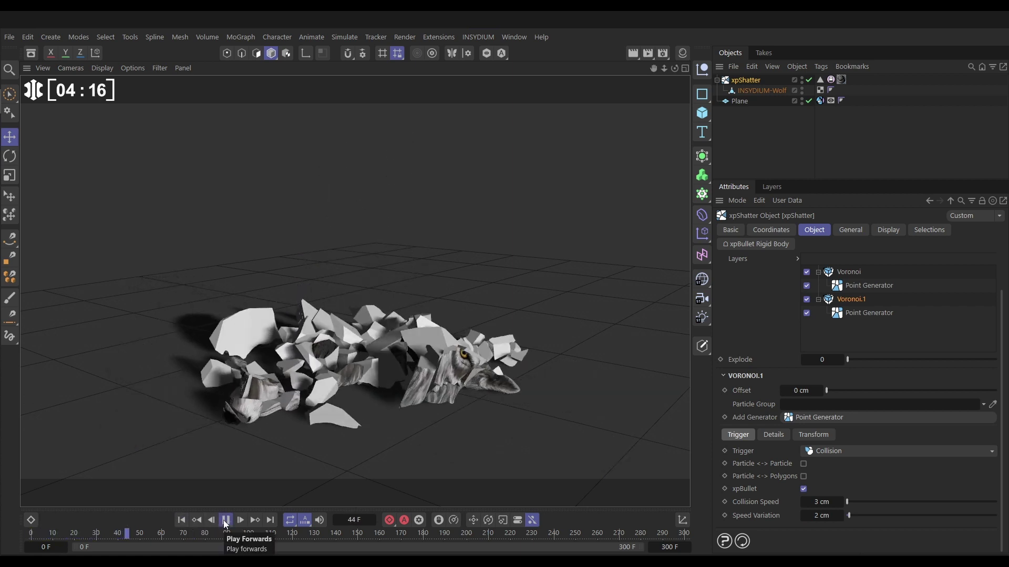
left_click(225, 520)
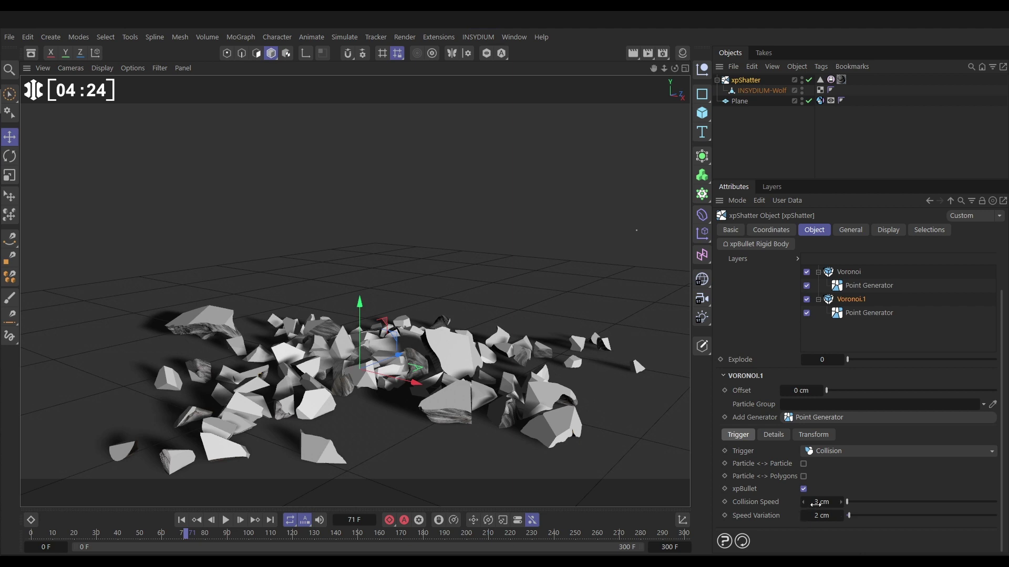
- Set Voronoi.1's Collision Speed to 5 cm and Speed Variation to 3 cm
left_click(816, 503)
type("5")
key("Return")
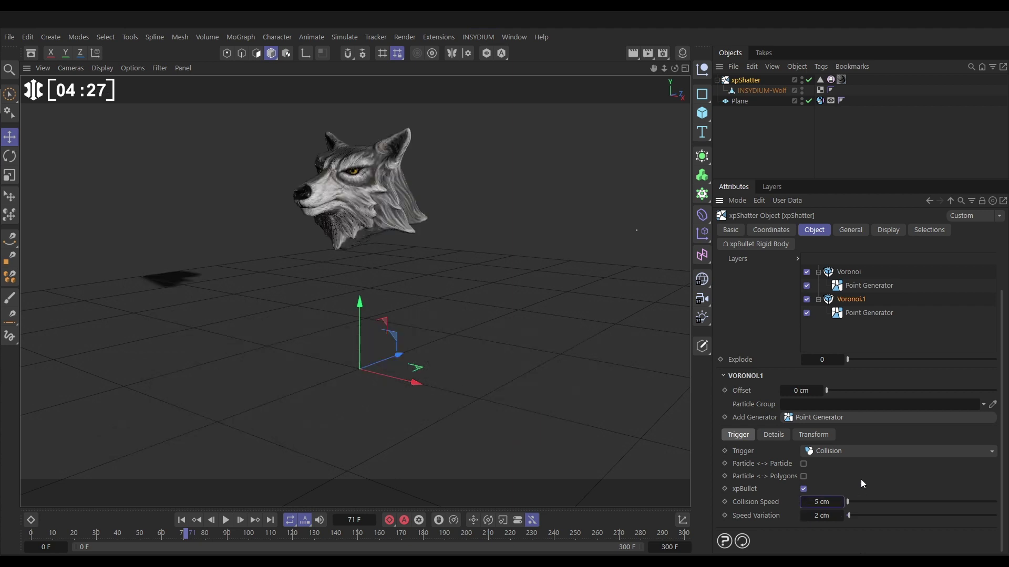
left_click(824, 517)
type("3")
key("Return")
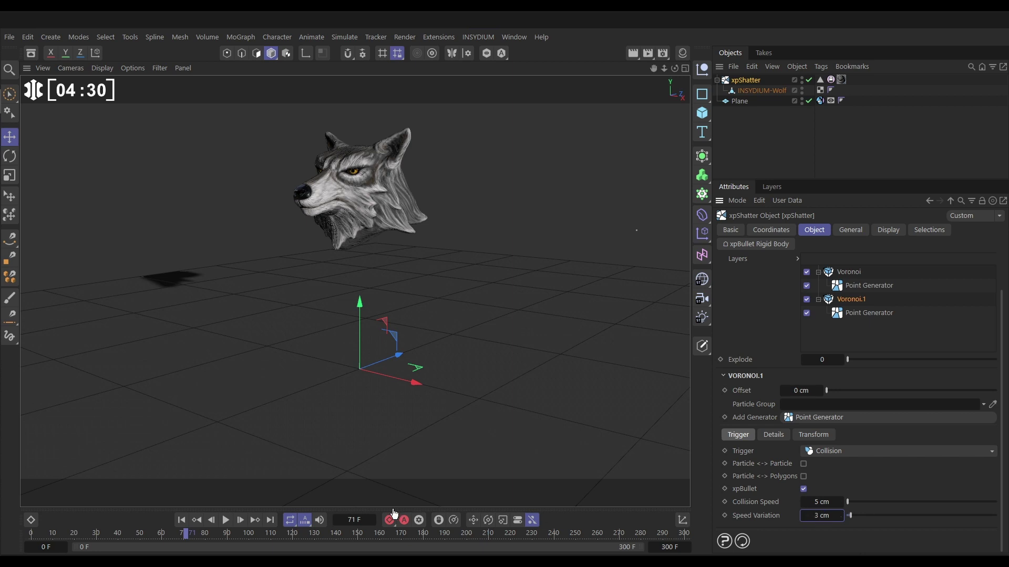
- Play the simulation from the start twice, pausing at frames 64 and 52
left_click(181, 521)
left_click(226, 520)
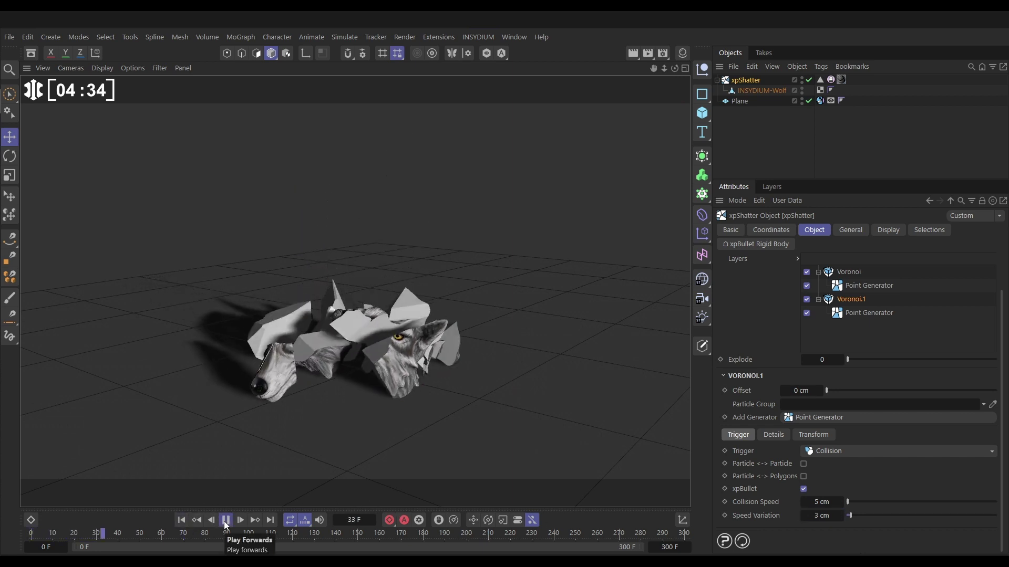
left_click(226, 520)
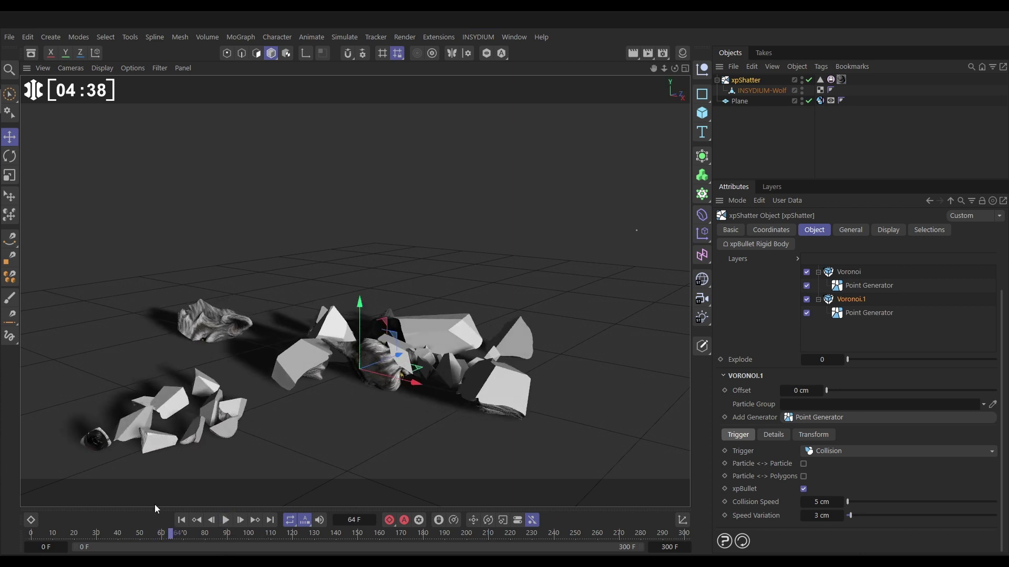
left_click(182, 521)
left_click(225, 521)
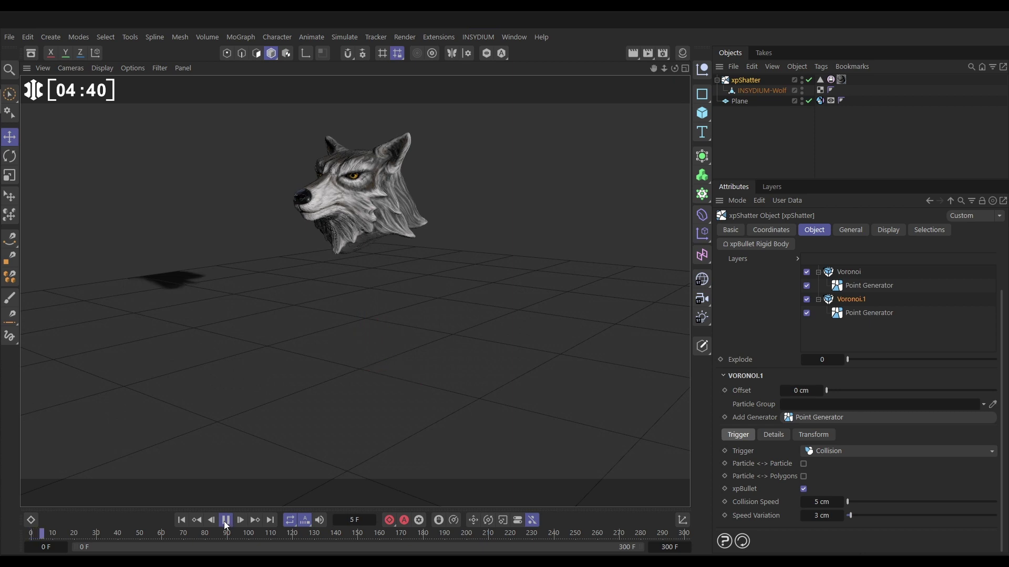
left_click(225, 522)
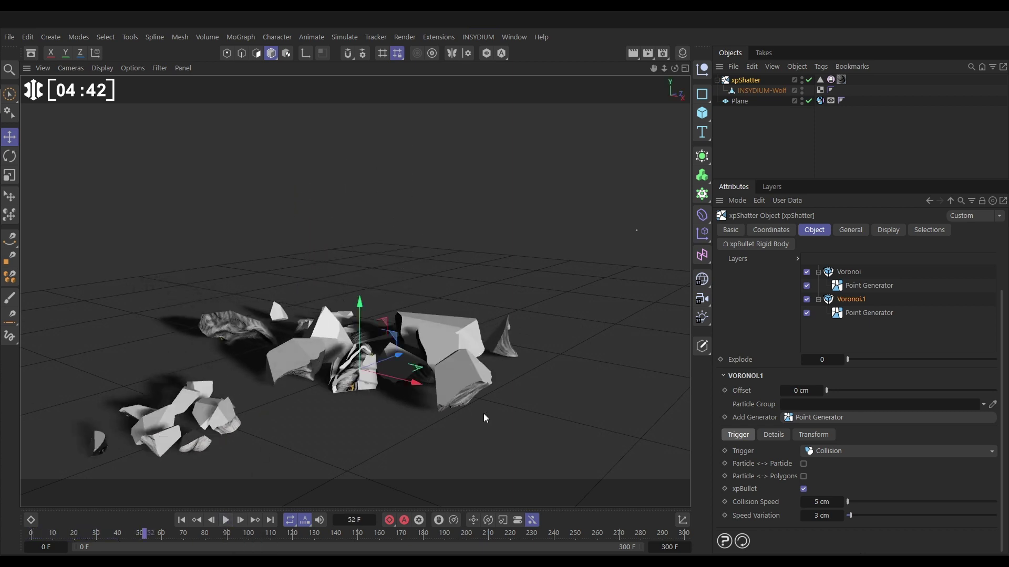
- Lower Collision Speed to 4 cm and replay the shatter, pausing at frame 79
double_click(821, 501)
type("4")
key("Return")
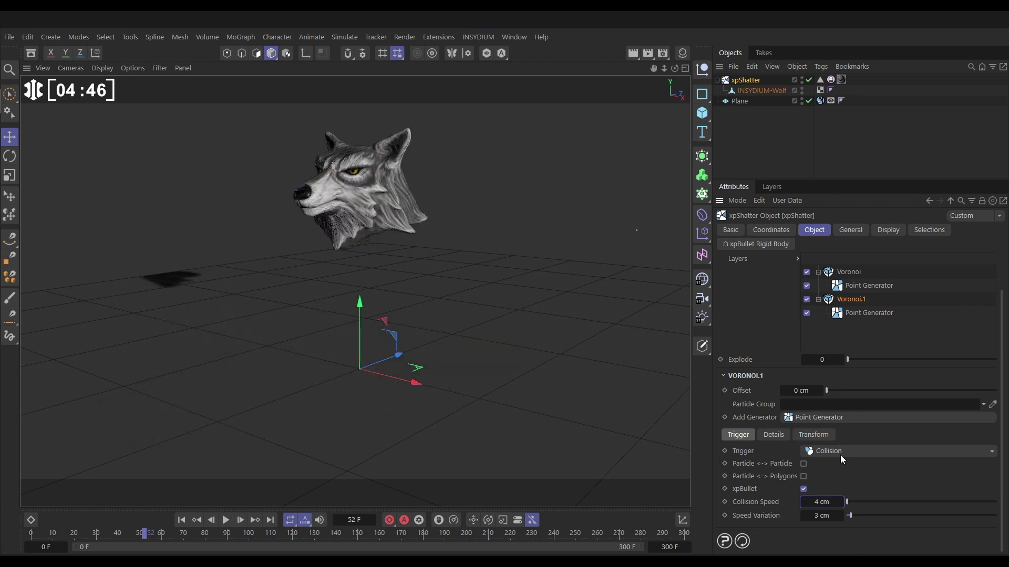
left_click(182, 520)
left_click(226, 521)
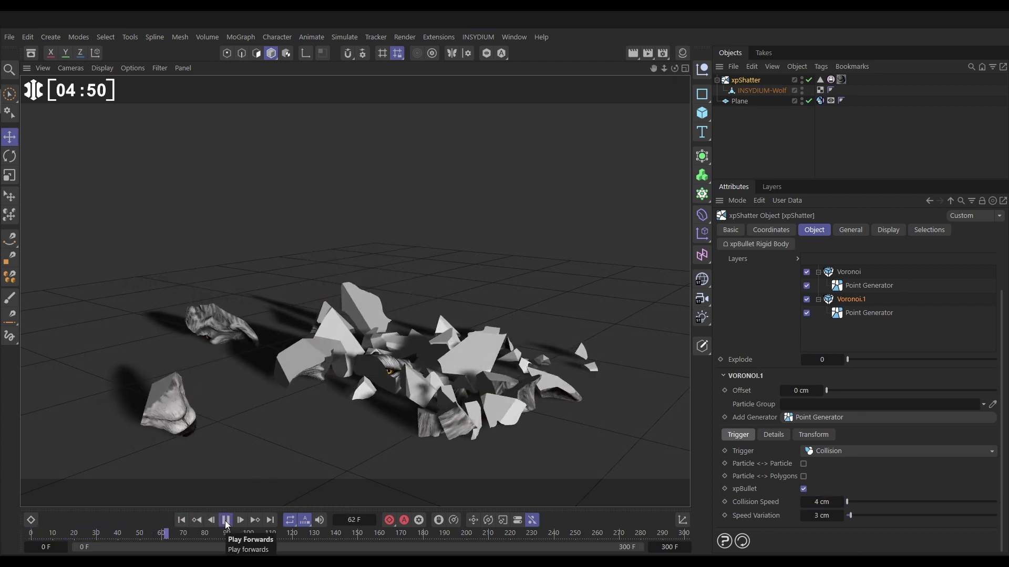
left_click(226, 520)
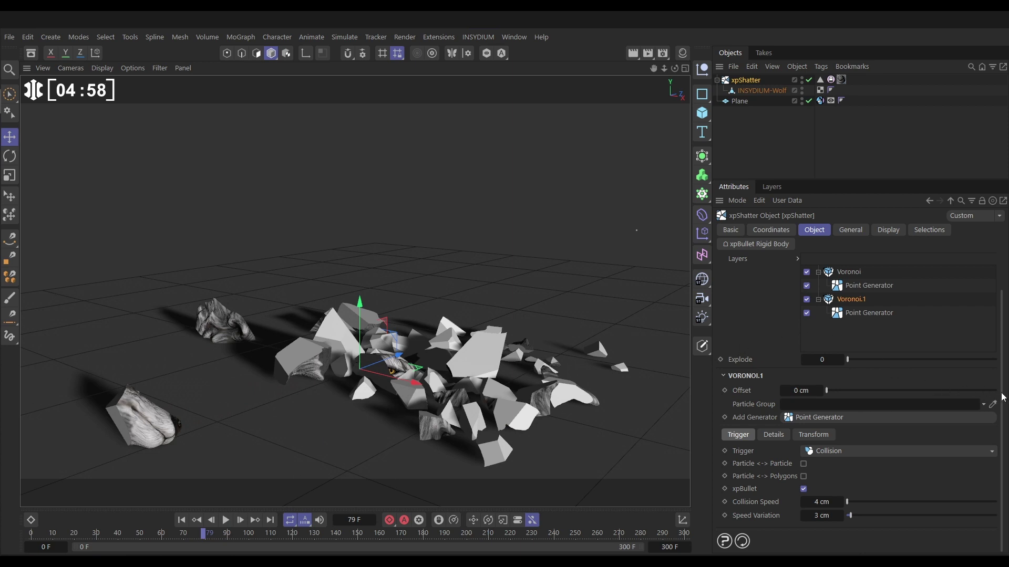
- Add a new Voronoi shatter layer, edit its number of points, and select Voronoi.2
scroll(1001, 379, "up", 2)
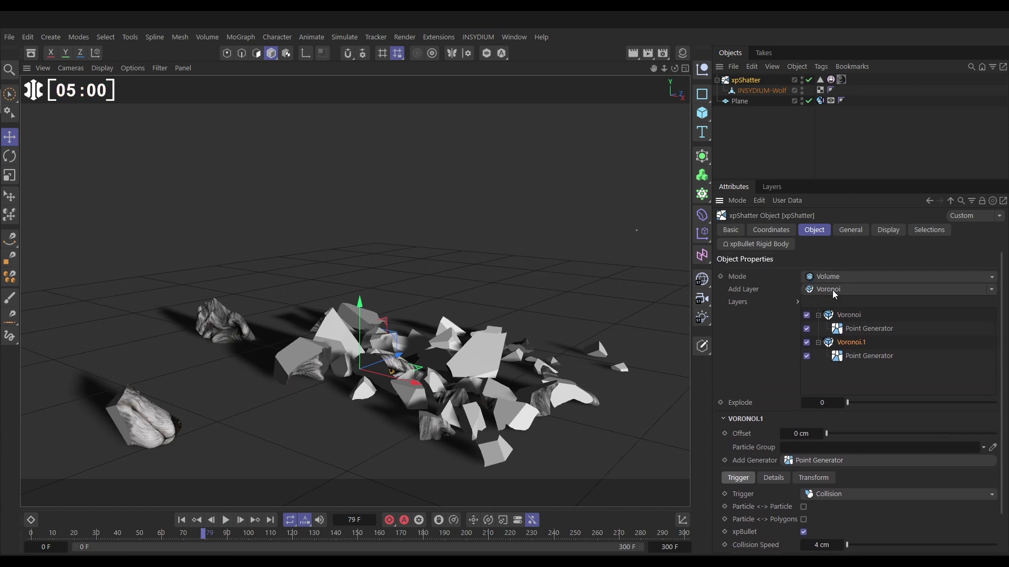
left_click(835, 290)
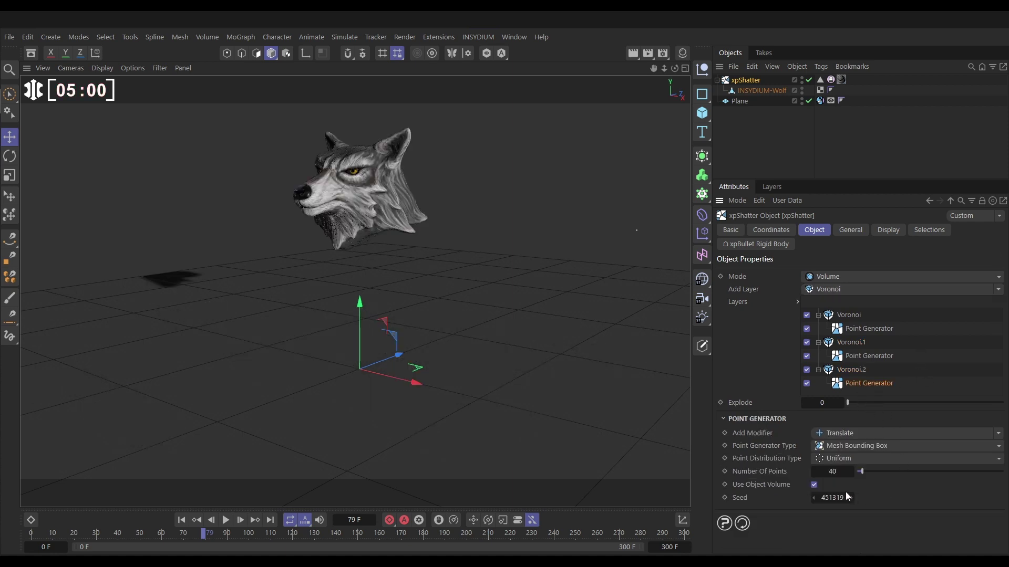
left_click(831, 472)
type("1")
left_click(845, 372)
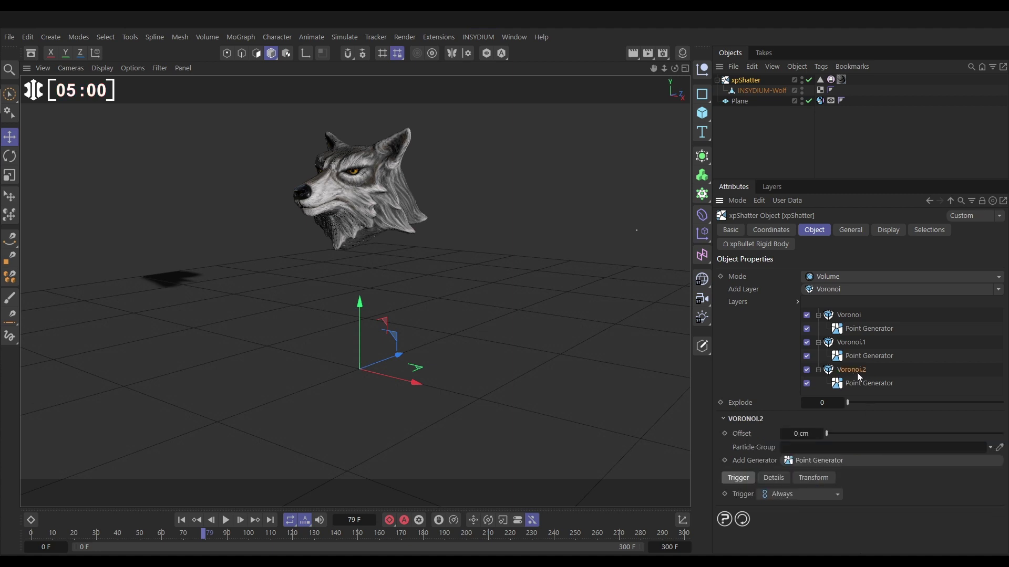
- Set Voronoi.2 to trigger on Collision with Particle<->Particle and Particle<->Polygons off, 2 cm speed and variation
left_click(791, 494)
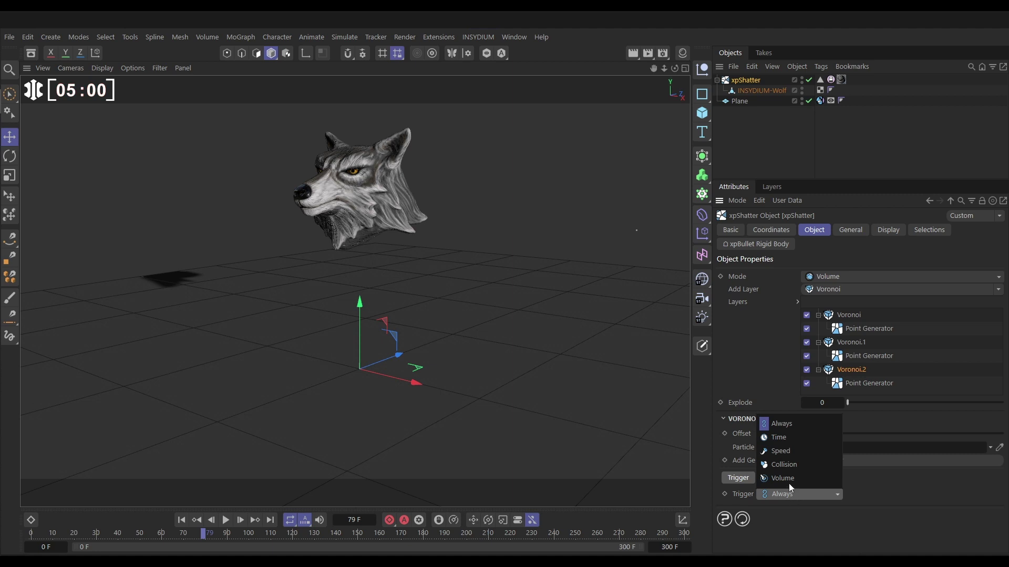
left_click(784, 465)
scroll(783, 452, "down", 3)
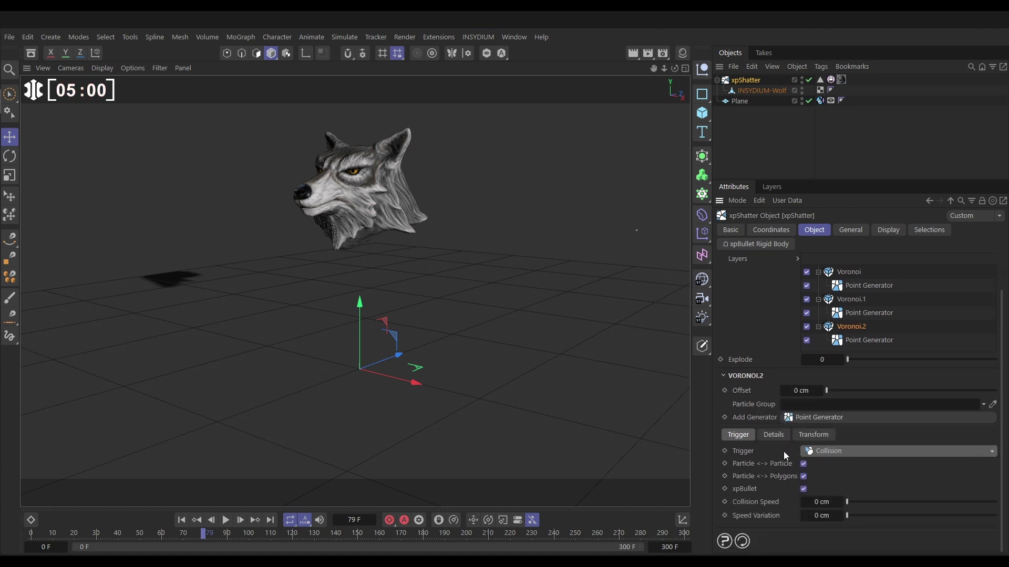
left_click(804, 464)
left_click(803, 476)
left_click(820, 502)
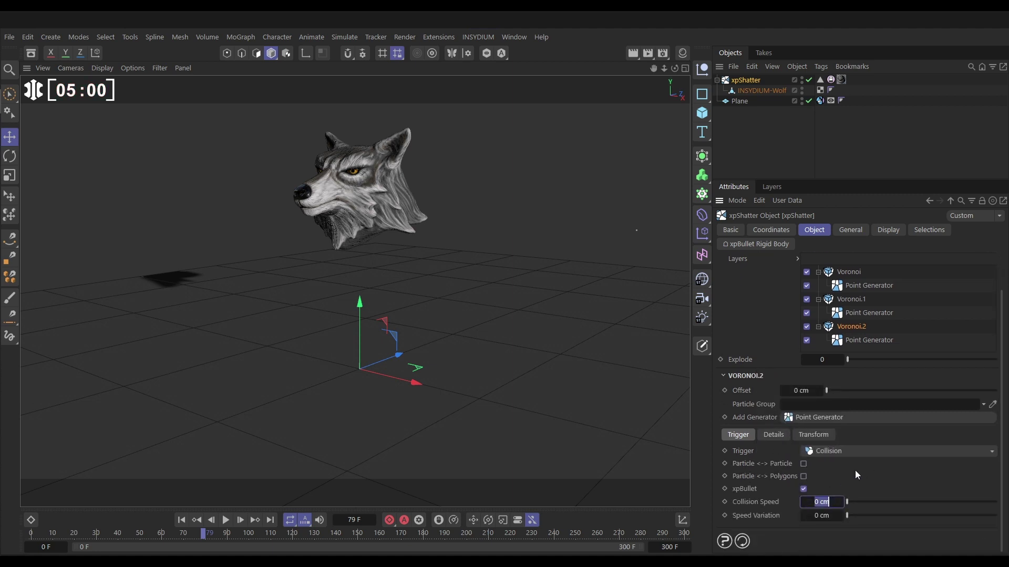
type("2")
key("Tab")
type("2")
key("Return")
- Play the three-layer shatter to frame 90, orbit around the shards, then replay from the start
left_click(182, 520)
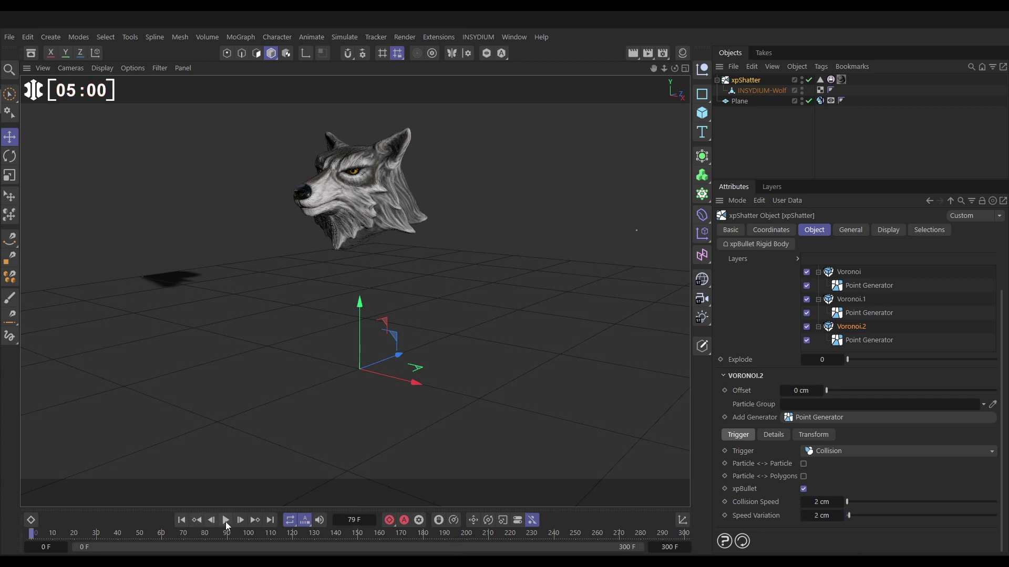
left_click(226, 520)
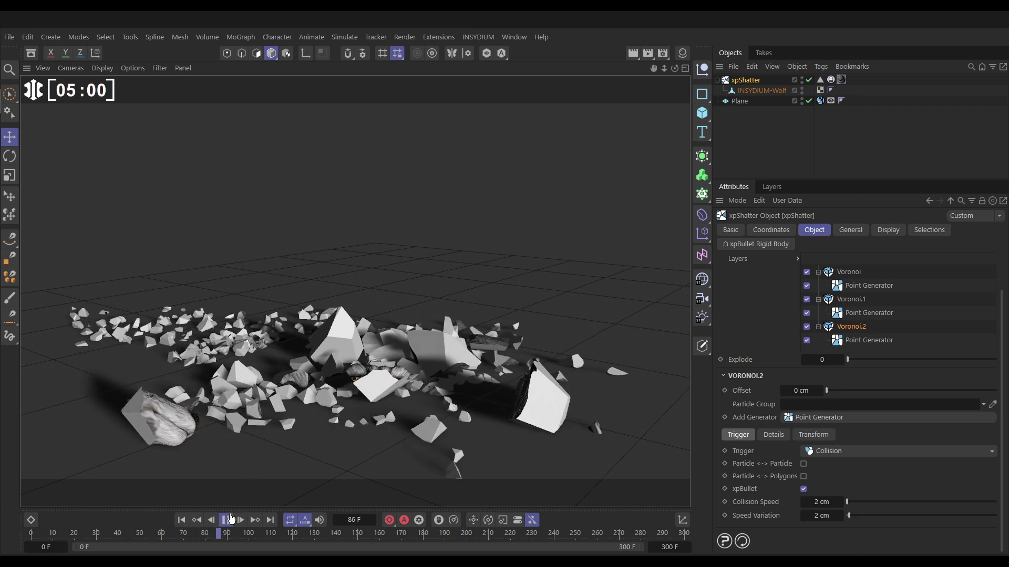
key("F7")
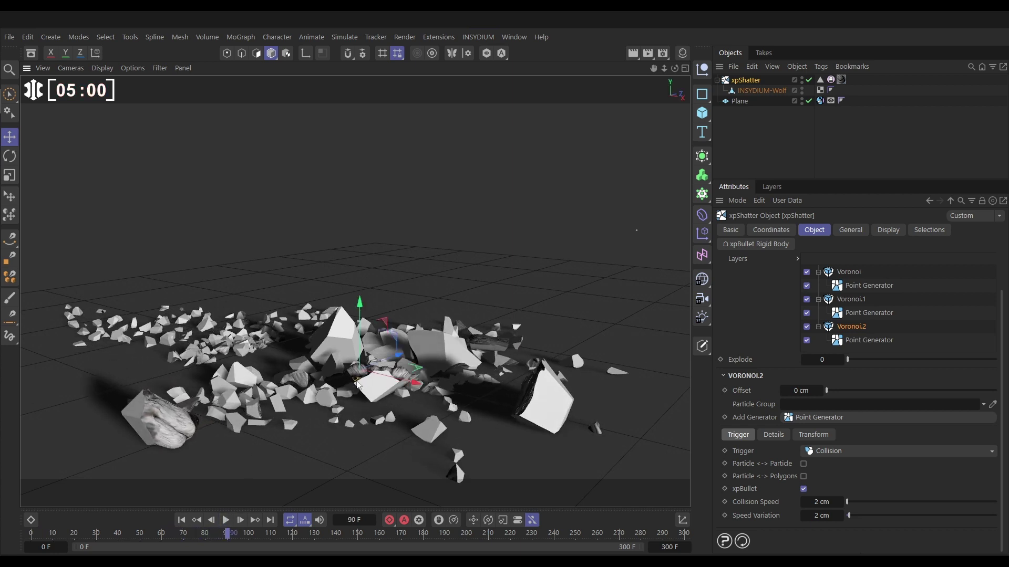
left_click_drag(359, 386, 385, 361, "alt")
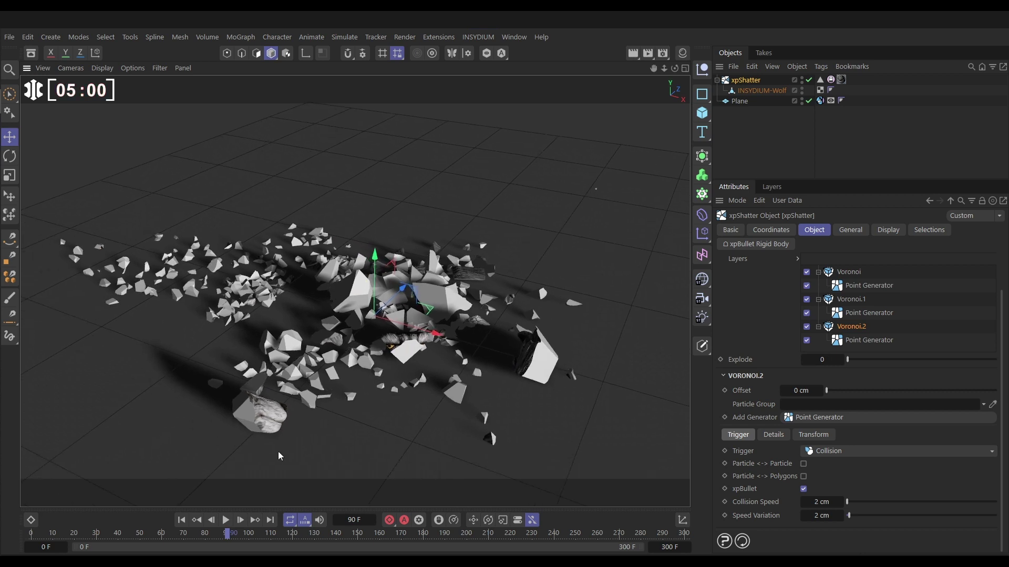
left_click(181, 520)
left_click(225, 520)
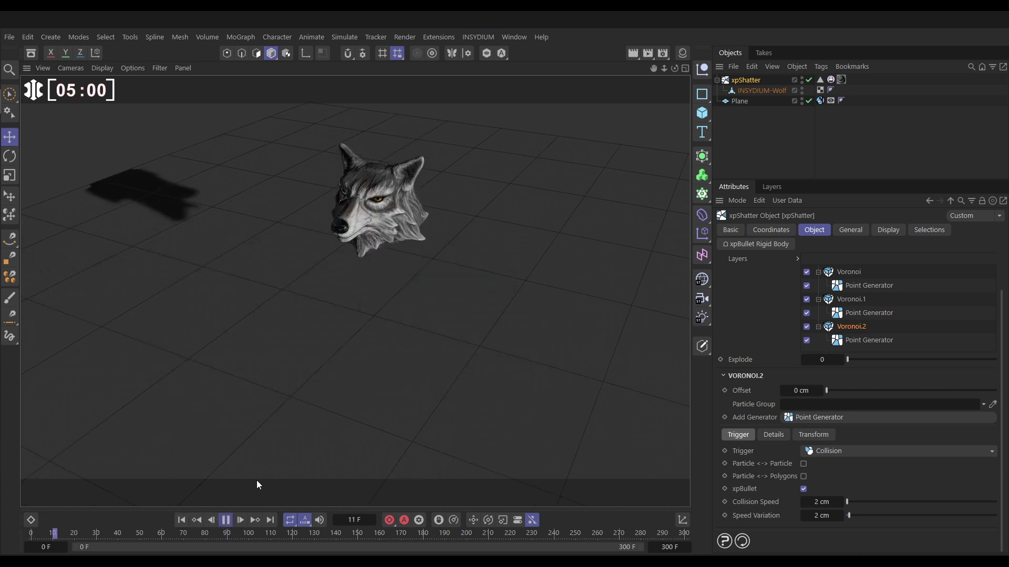